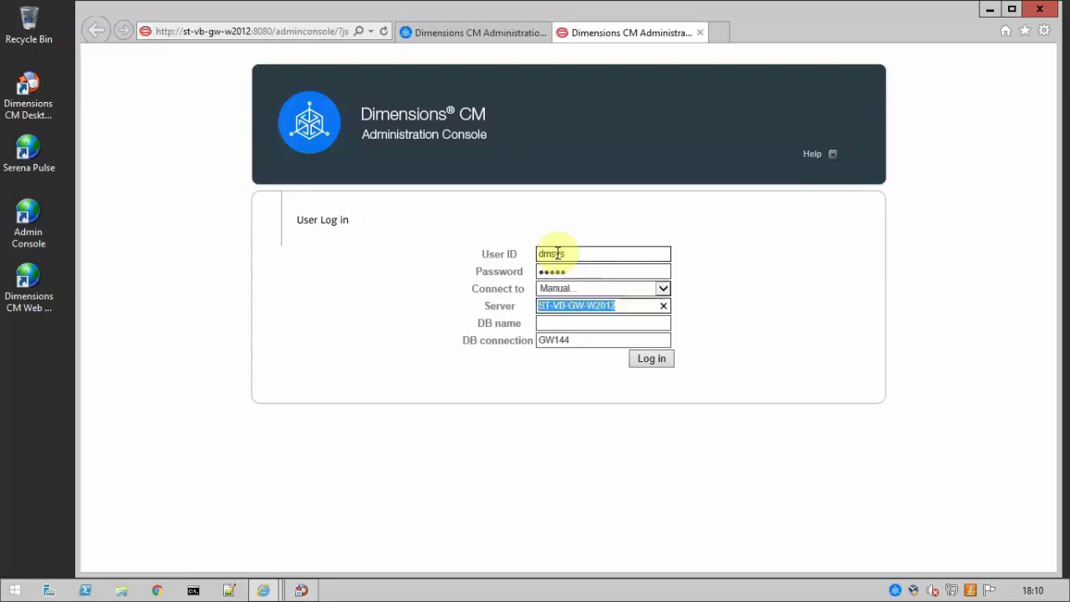
# Set the database name to cm_typical and log in to the Administration Console.
pyautogui.press('Tab')
pyautogui.write('cm_typical')
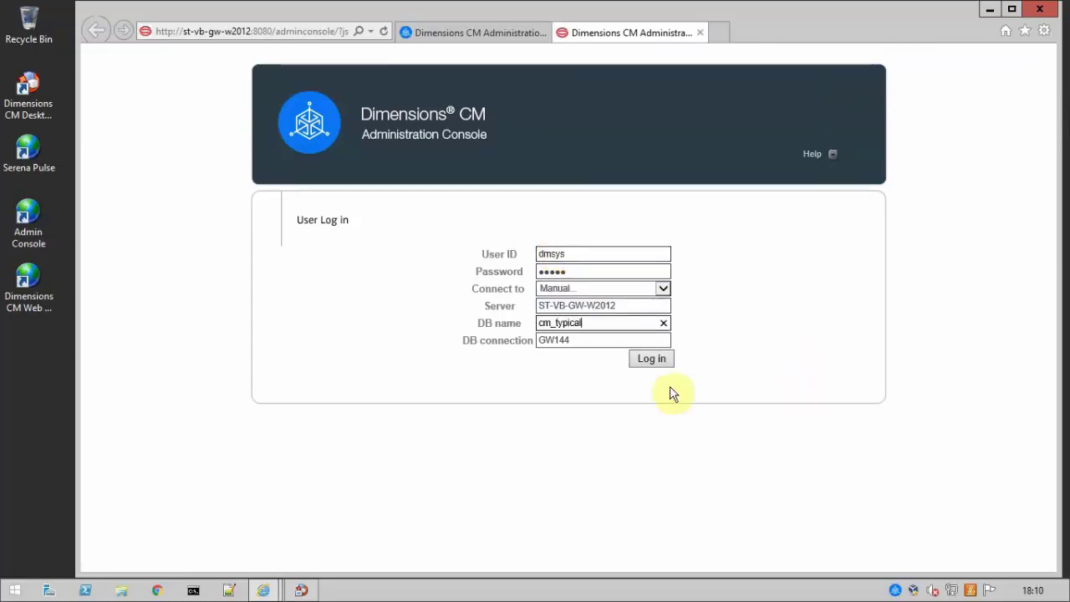
pyautogui.click(651, 361)
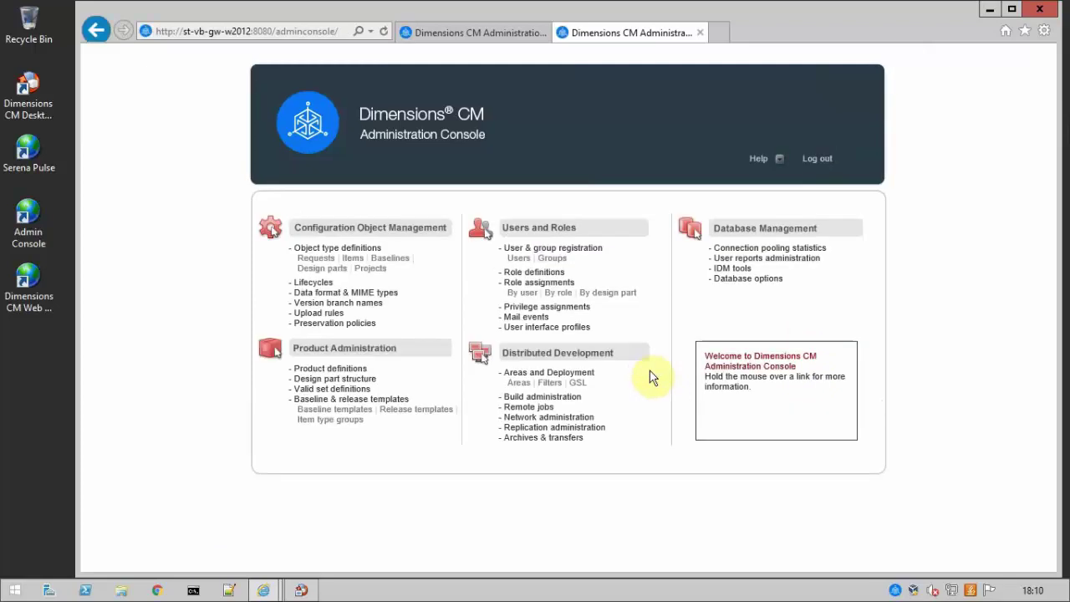
# View the connection pooling statistics and highlight the process ID of the PCCLIENT session.
pyautogui.click(758, 250)
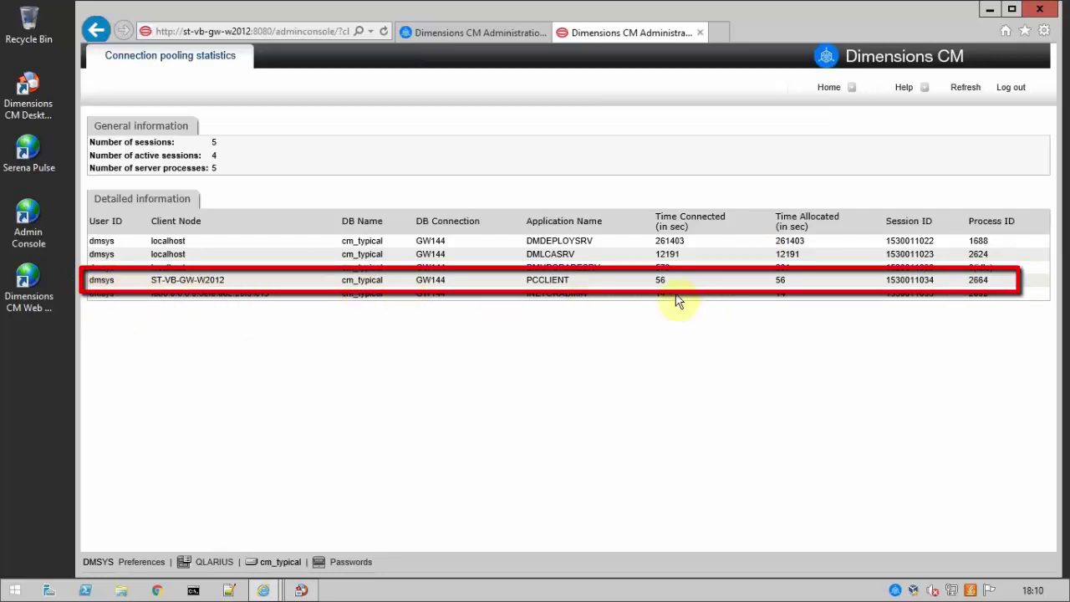
pyautogui.doubleClick(976, 281)
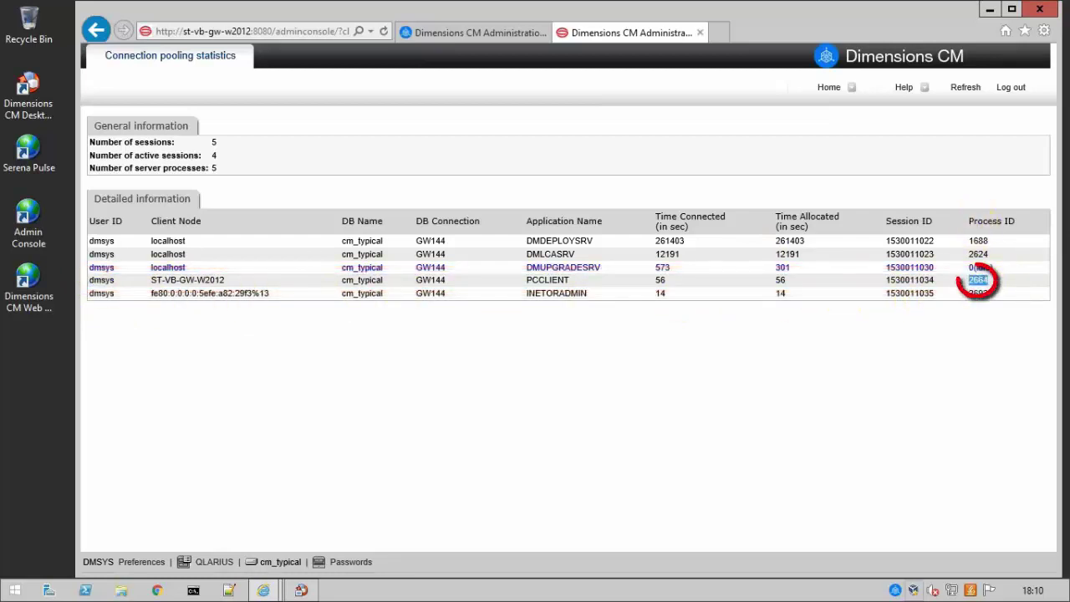
pyautogui.click(989, 8)
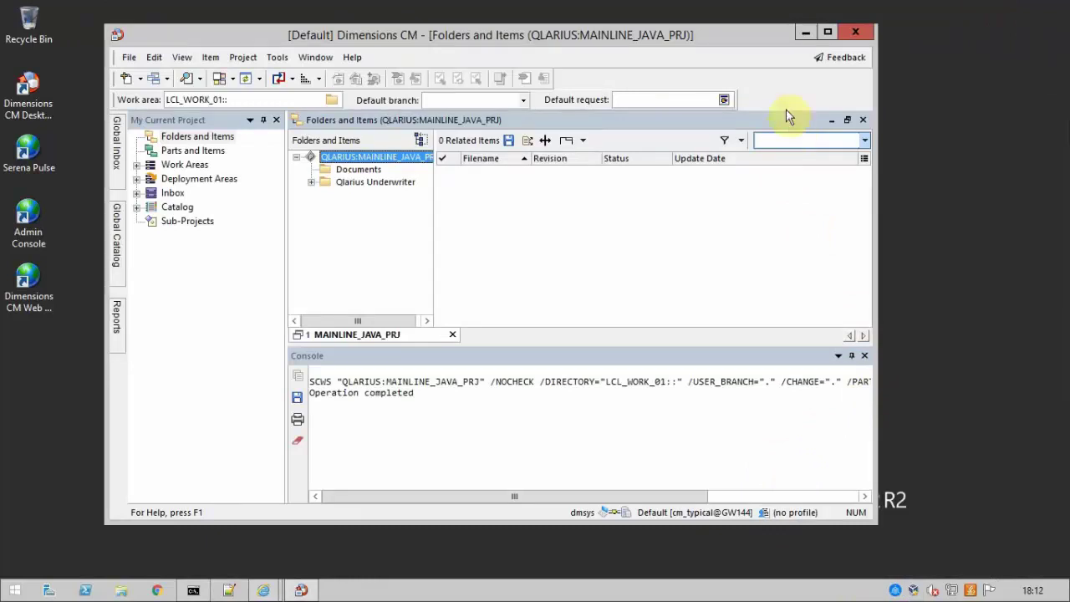
# Switch to Command Prompt and connect with sqlplus sys as sysdba, supplying the account password.
pyautogui.click(805, 34)
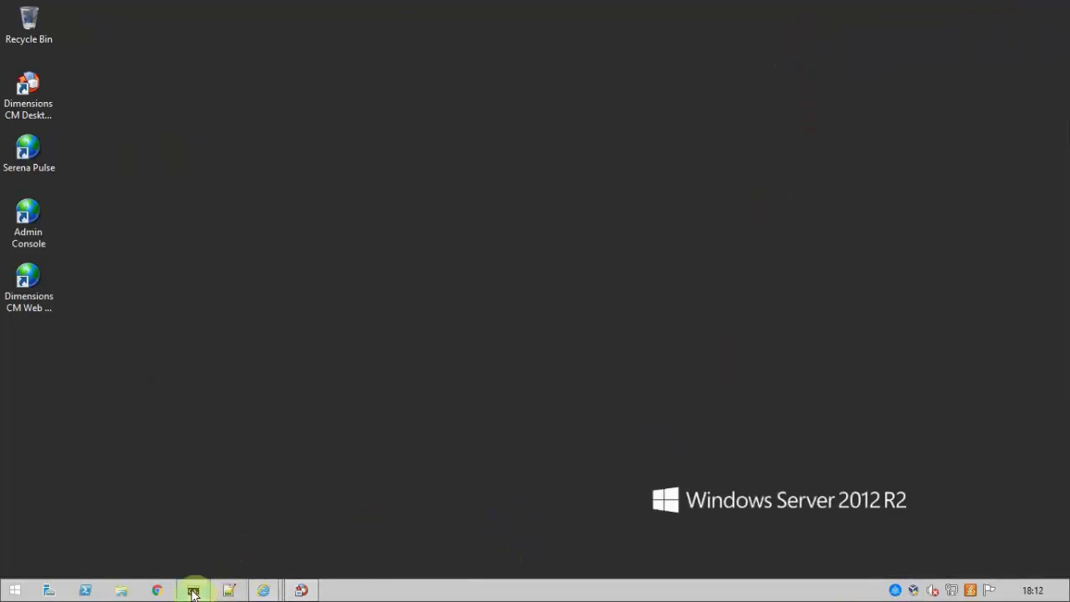
pyautogui.moveTo(194, 592)
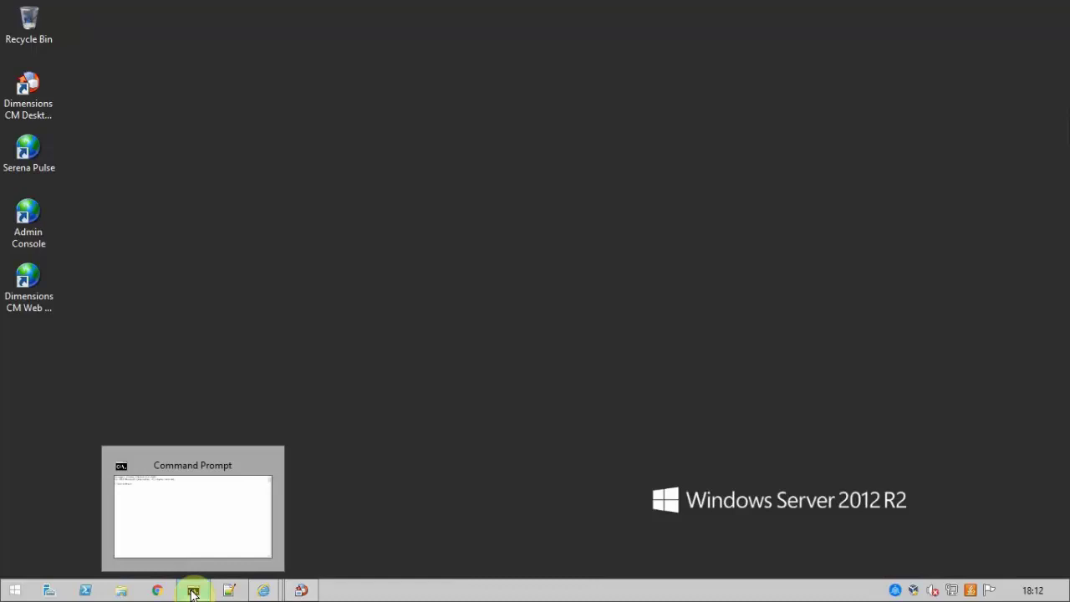
pyautogui.click(193, 591)
pyautogui.write('sqlplus')
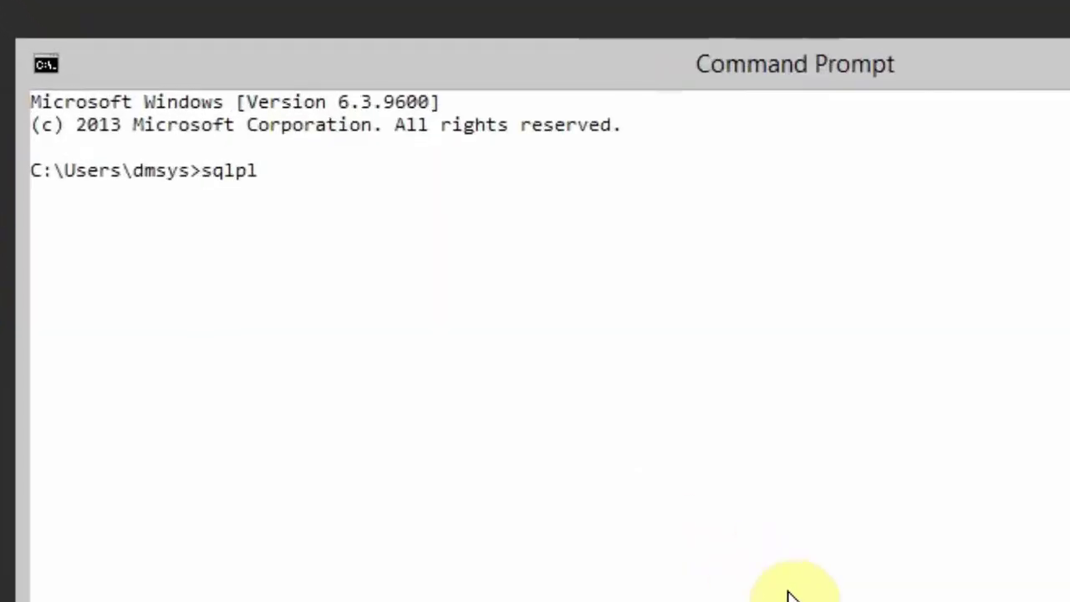
pyautogui.write(' sys')
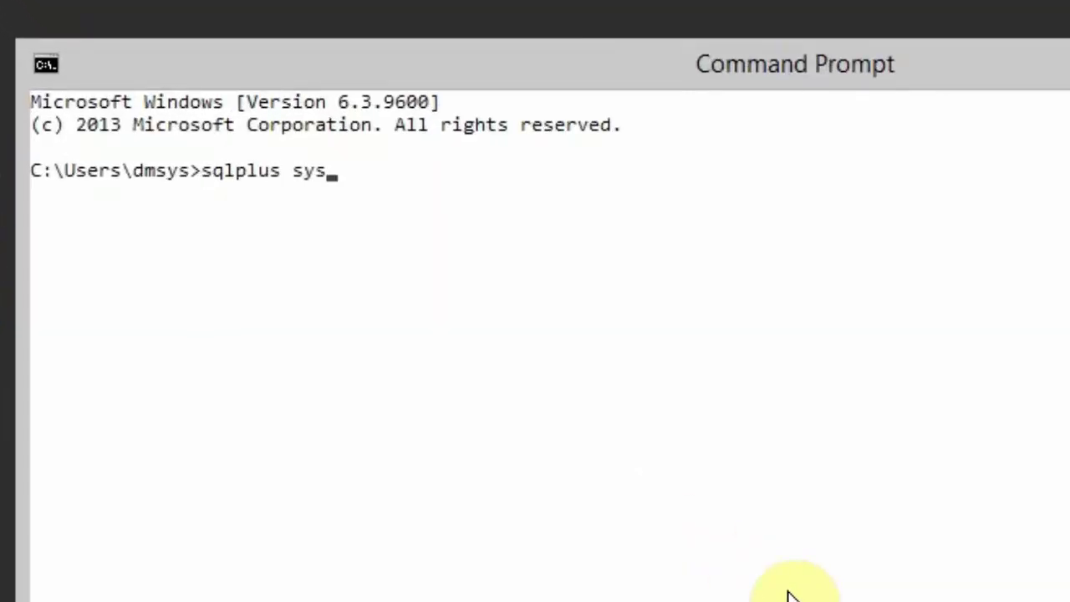
pyautogui.write(' as sysdba')
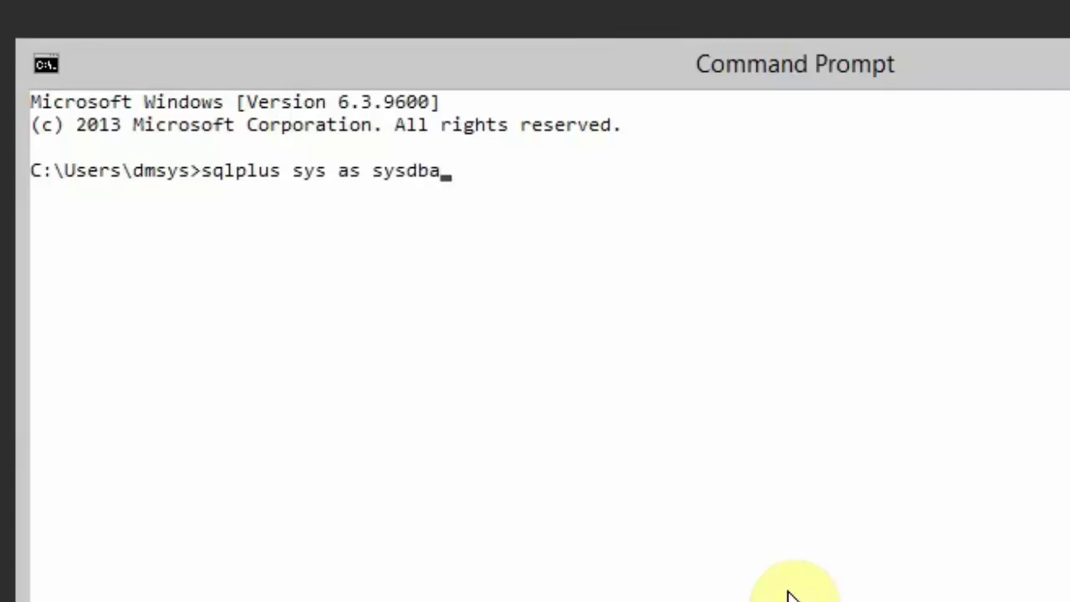
pyautogui.press('Return')
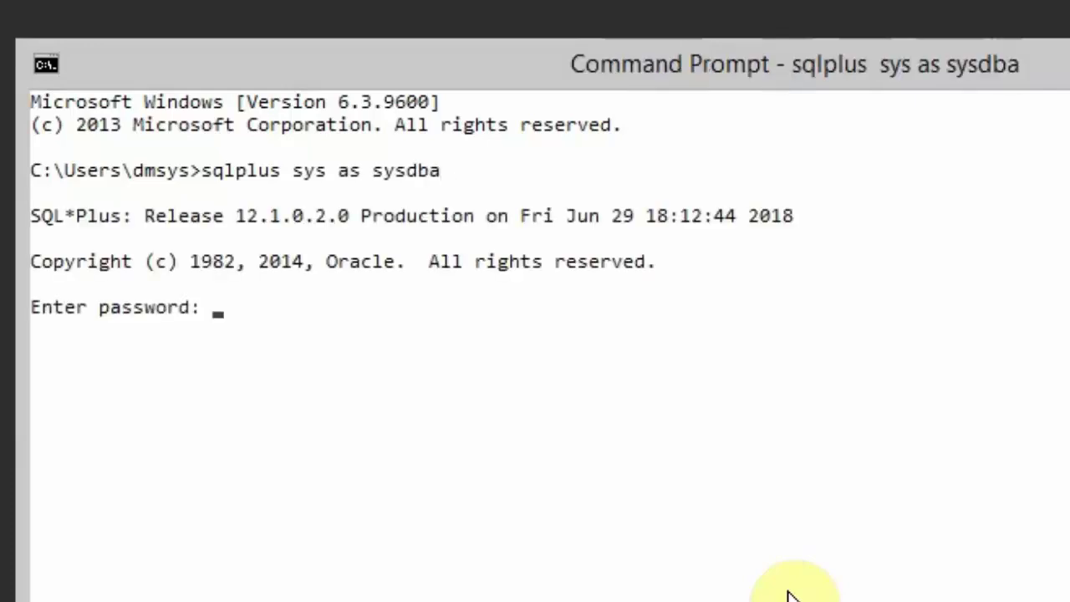
pyautogui.press('Return')
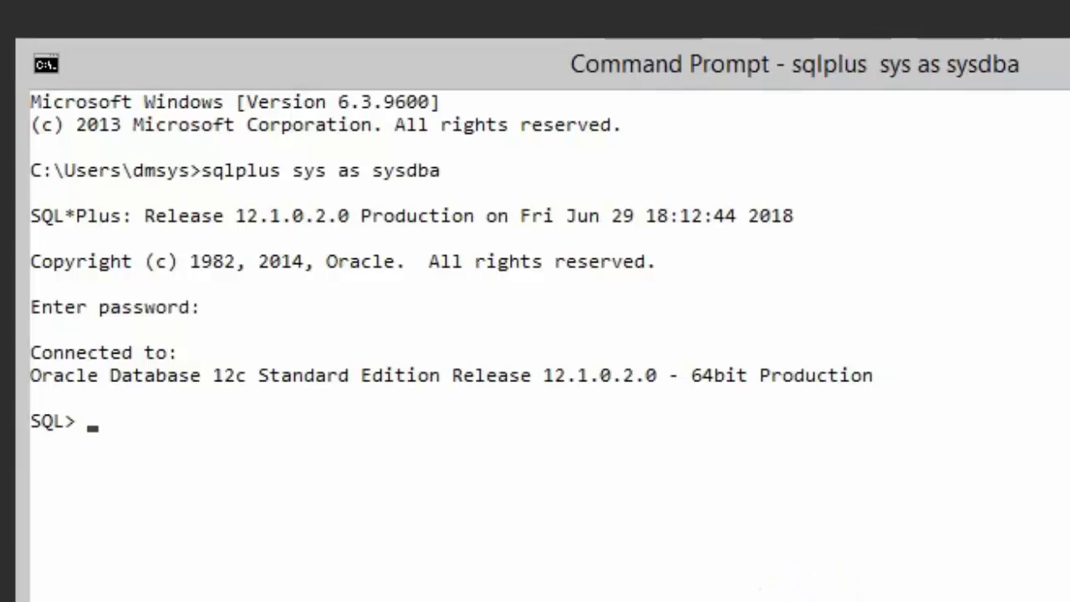
# Recheck the PCCLIENT process ID in the browser's connection pooling statistics, and return to the SQL*Plus session.
pyautogui.click(349, 552)
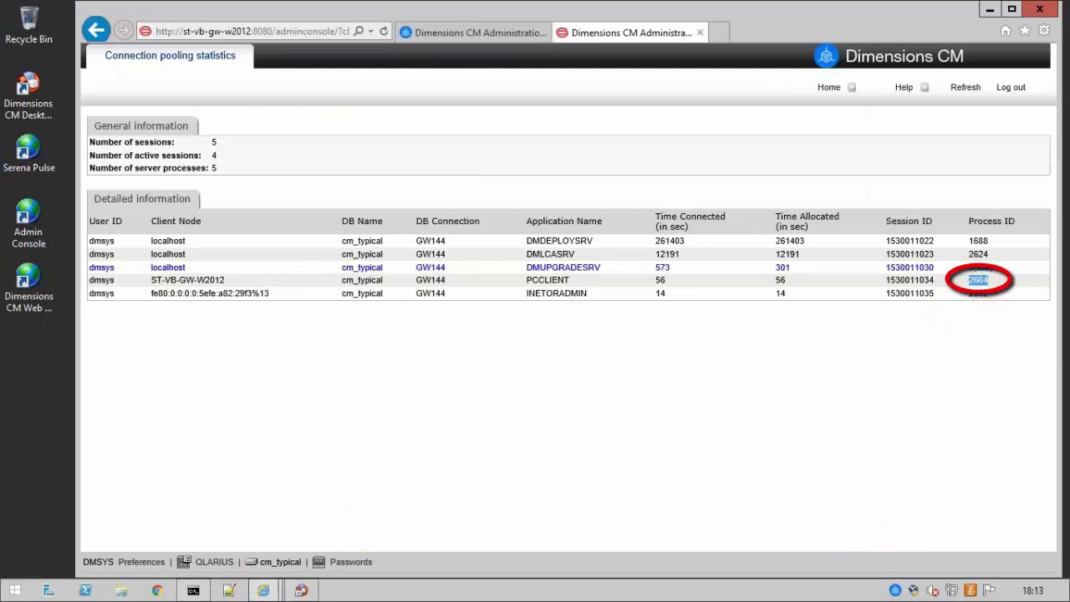
pyautogui.click(989, 10)
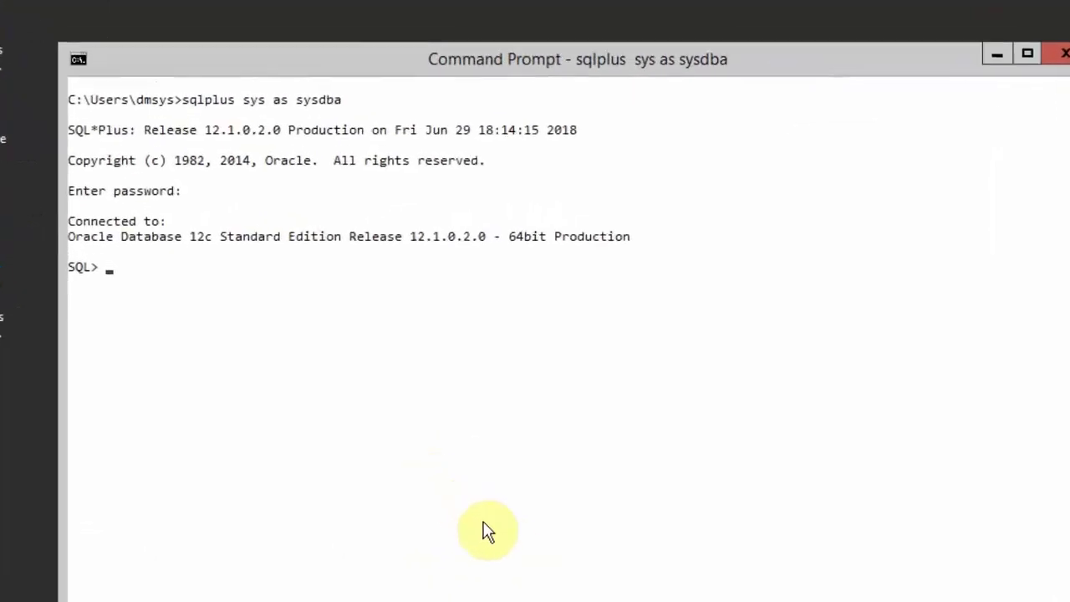
pyautogui.click(290, 428)
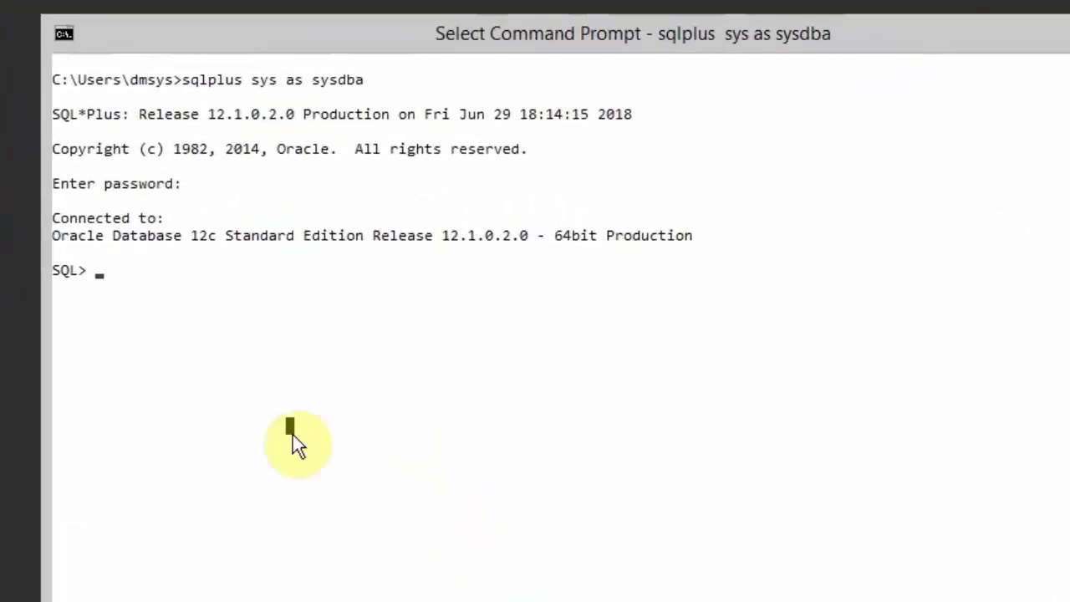
# Query v$session for sid, serial# and username where process is like '2664:%'.
pyautogui.write('select ')
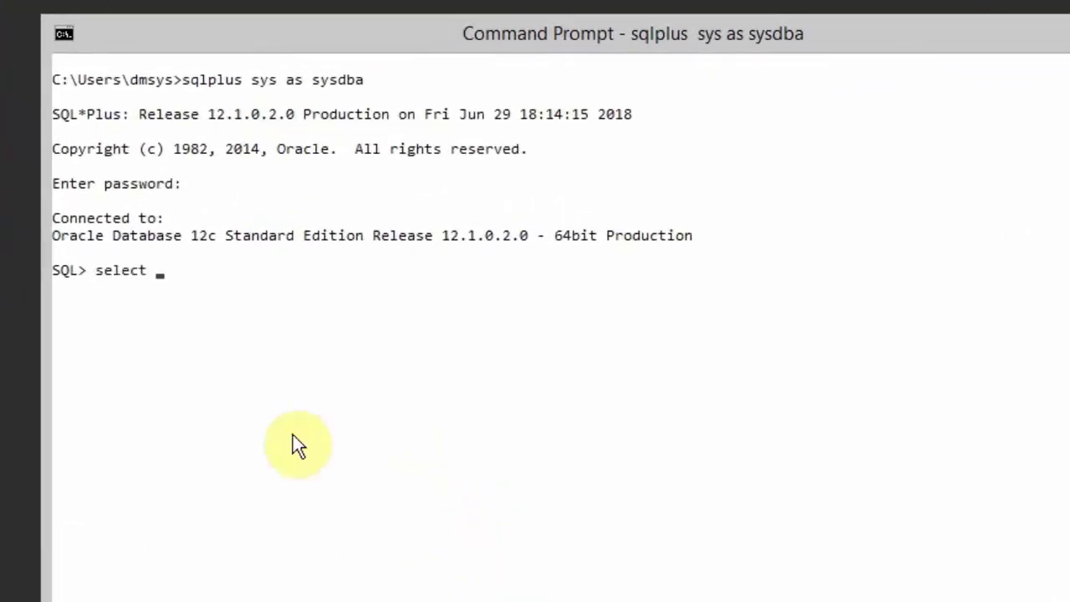
pyautogui.write('sid, serial#,')
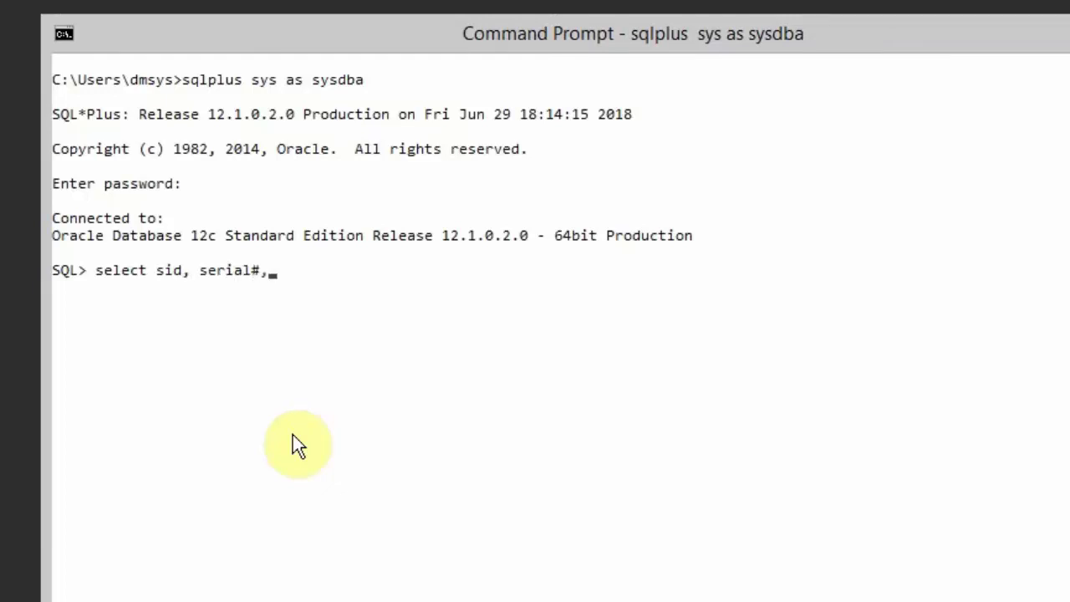
pyautogui.write(' username')
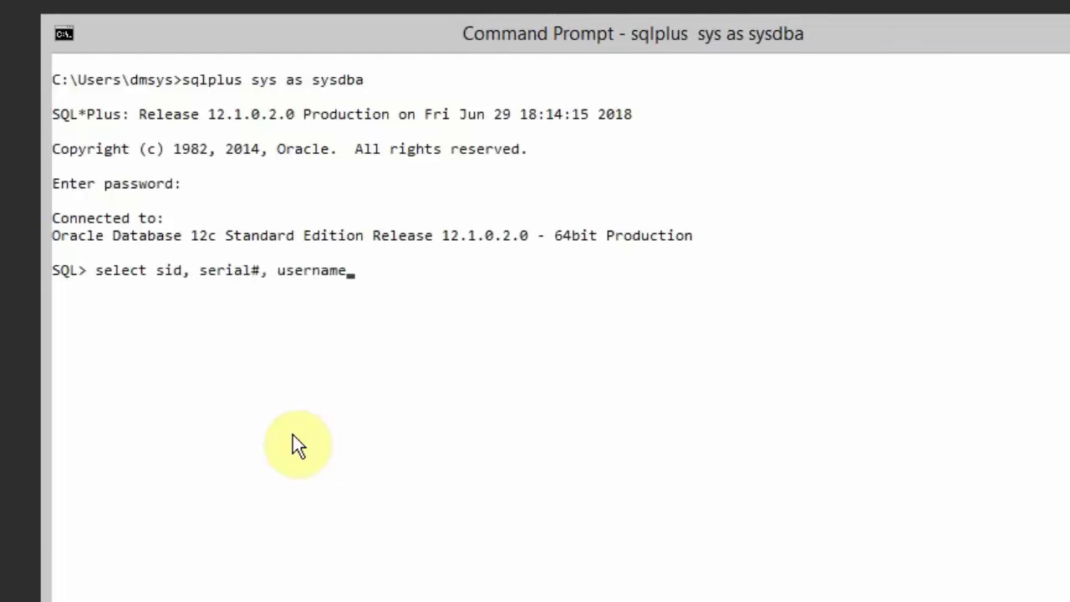
pyautogui.press('Return')
pyautogui.write('from v$session')
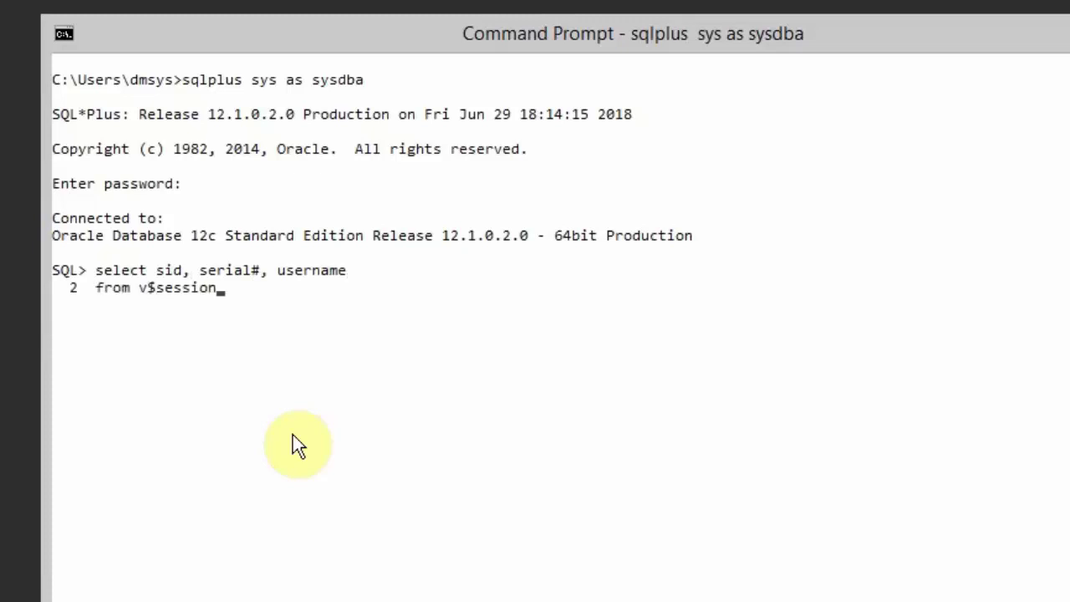
pyautogui.press('Return')
pyautogui.write('where process li')
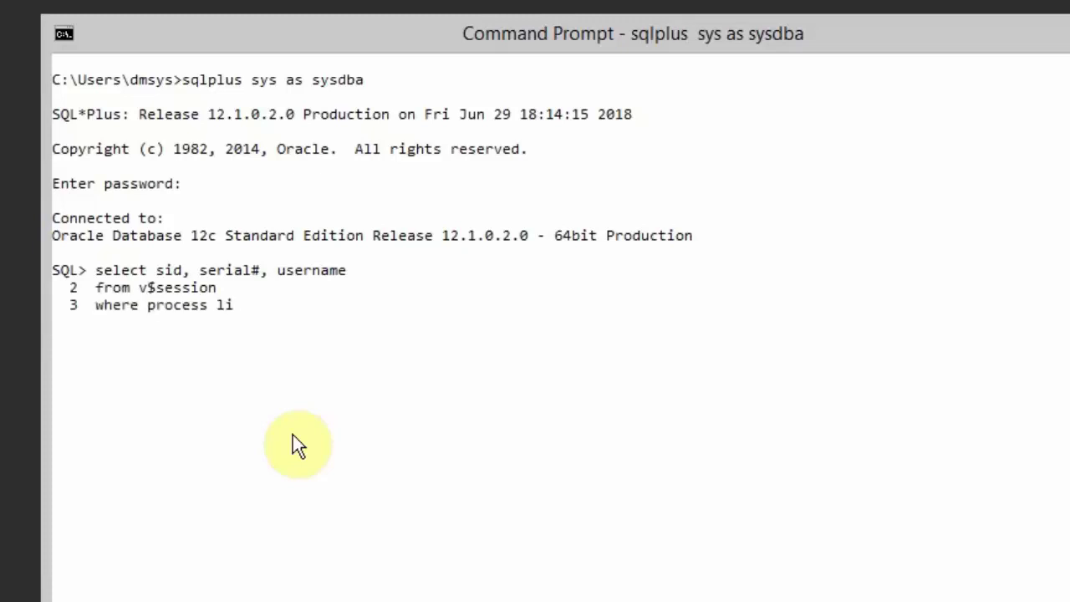
pyautogui.write("ke '2664:%';")
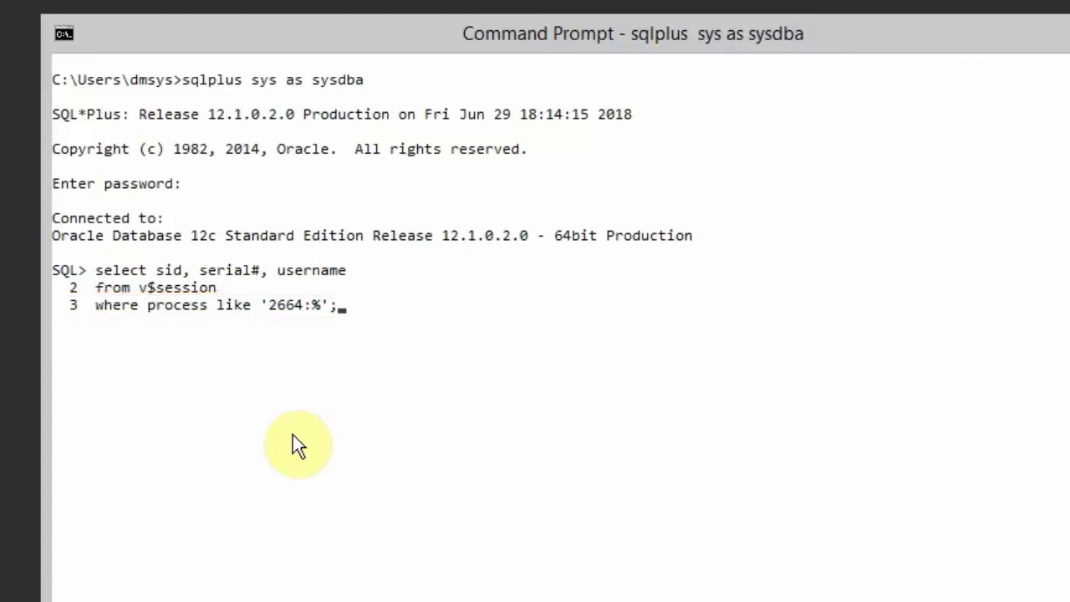
pyautogui.press('Return')
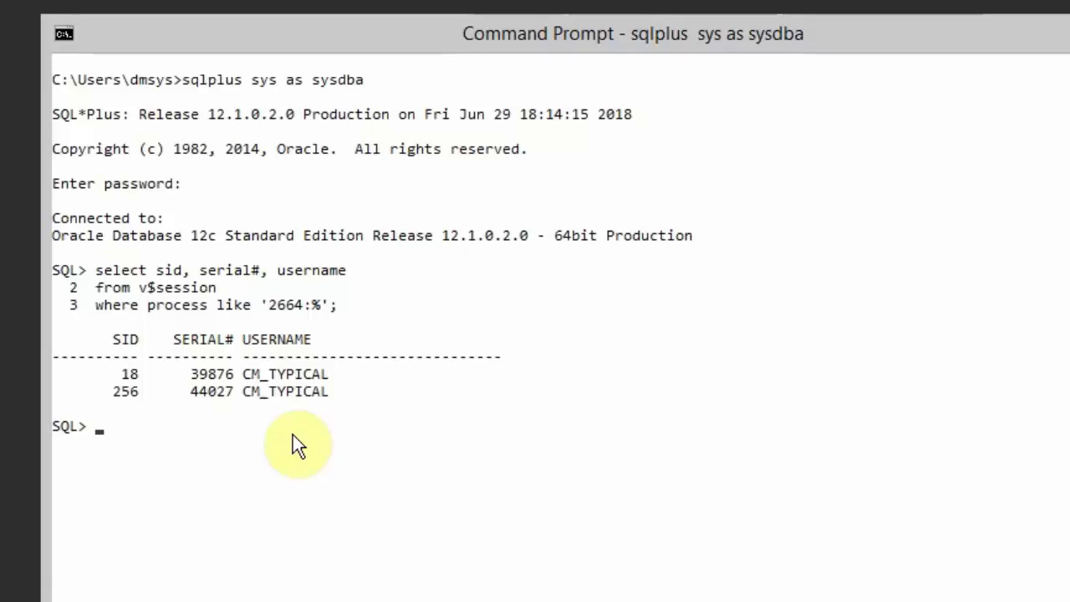
# Enable event 10046 tracing at level 12 for the first session with execute dbms_system.set_ev(18,39876,10046,12,'');.
pyautogui.write('execu')
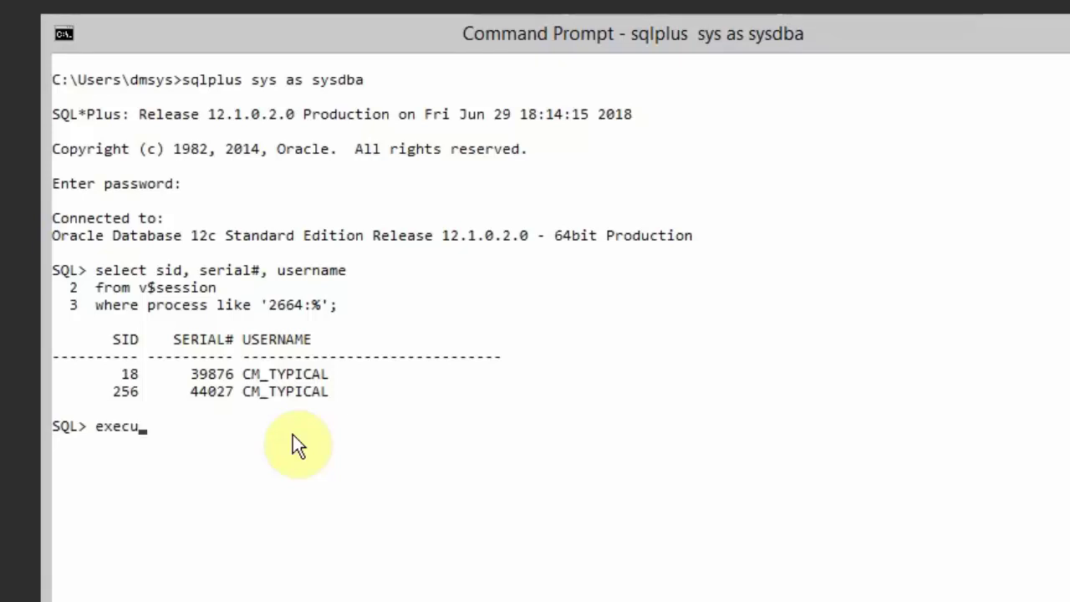
pyautogui.write('te dbms_system.set_')
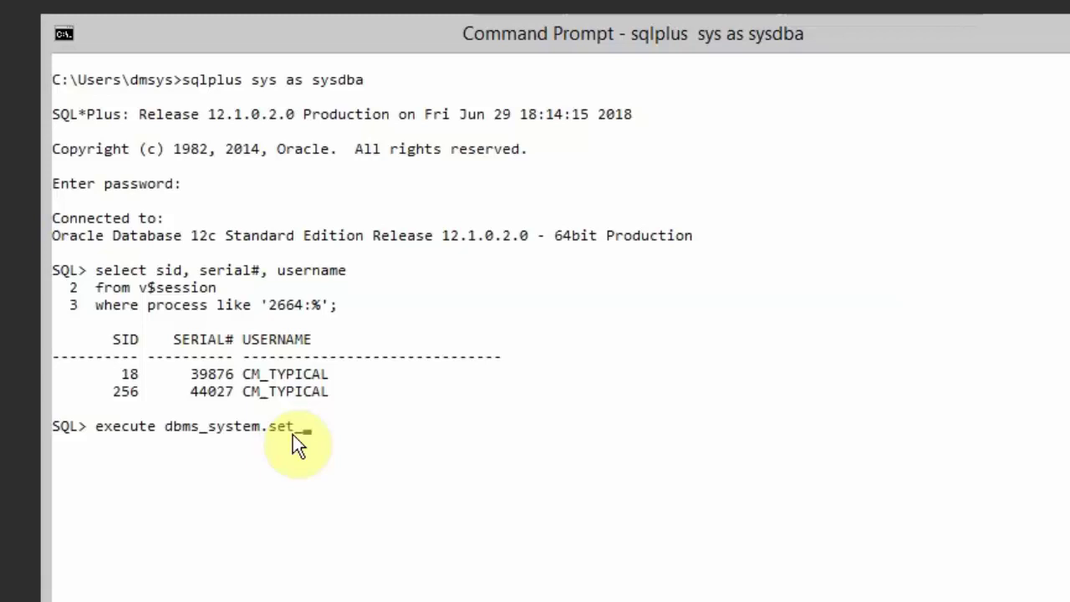
pyautogui.write('ev(18,39876')
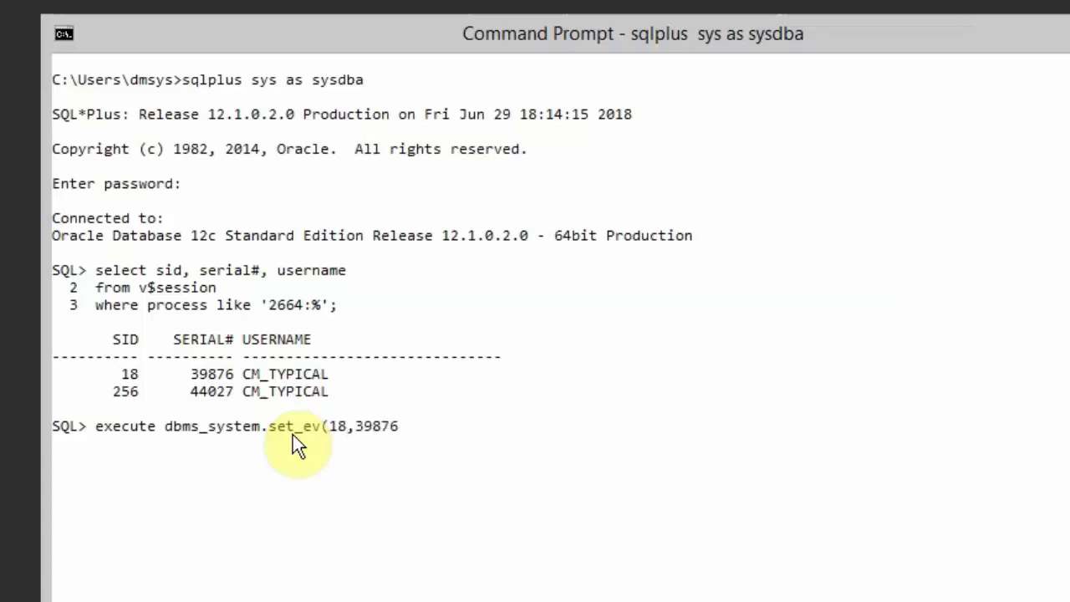
pyautogui.write(',100')
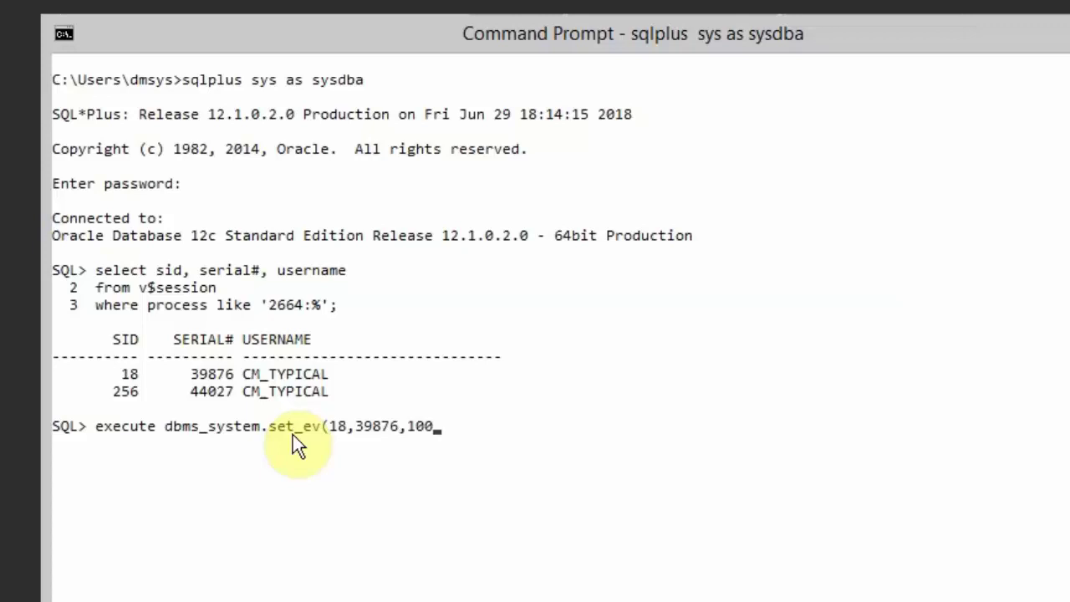
pyautogui.write("46,12,'');")
pyautogui.press('Return')
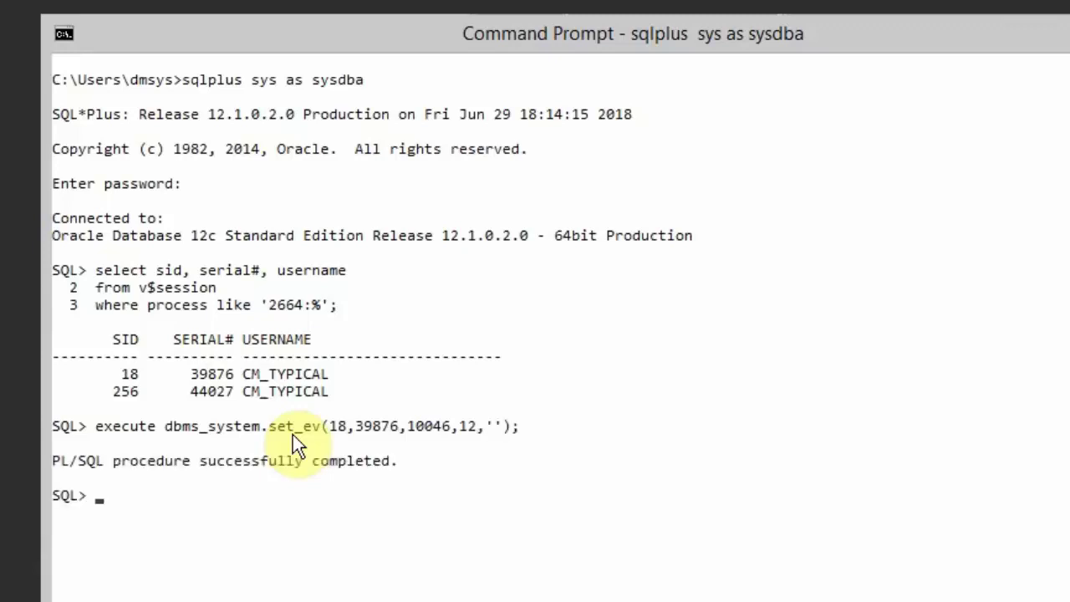
# Enable tracing for the second session with execute dbms_system.set_ev(256,44027,10046,12,''); and exit SQL*Plus.
pyautogui.write('execute dbms')
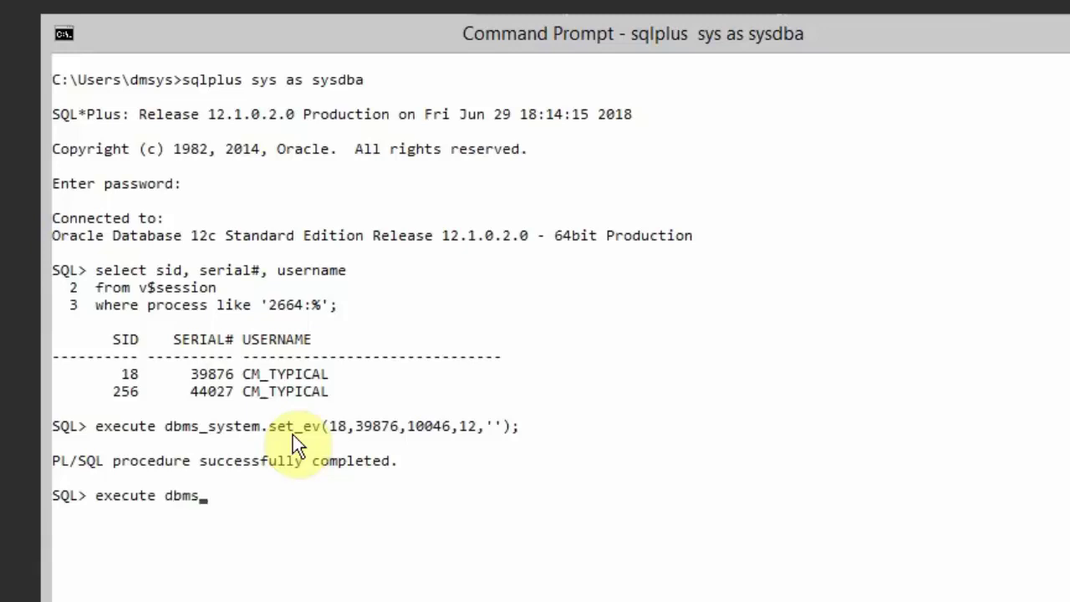
pyautogui.write('_system.s')
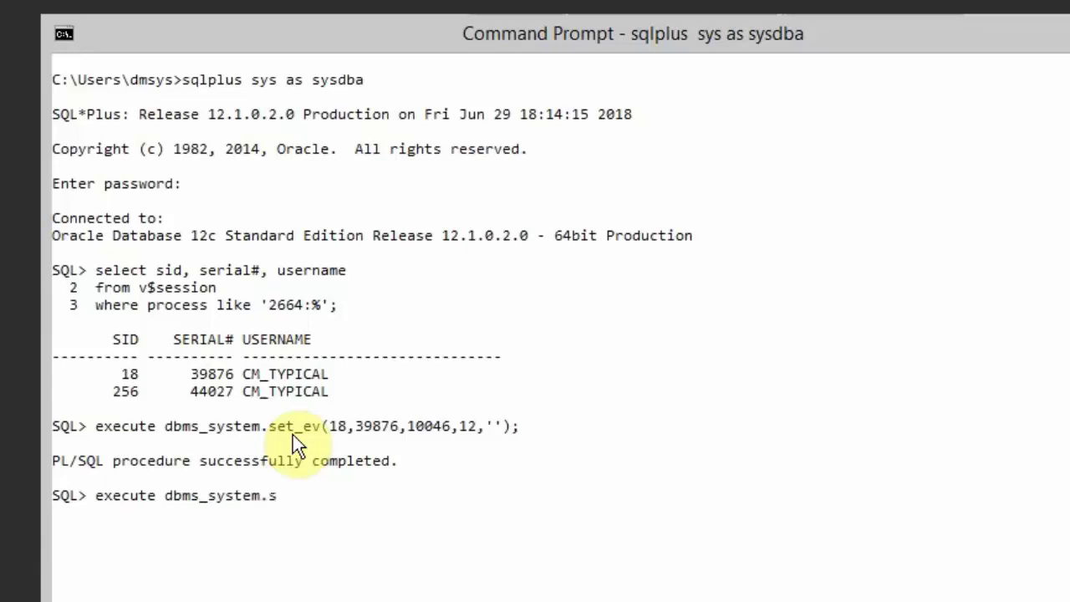
pyautogui.write('et_ev')
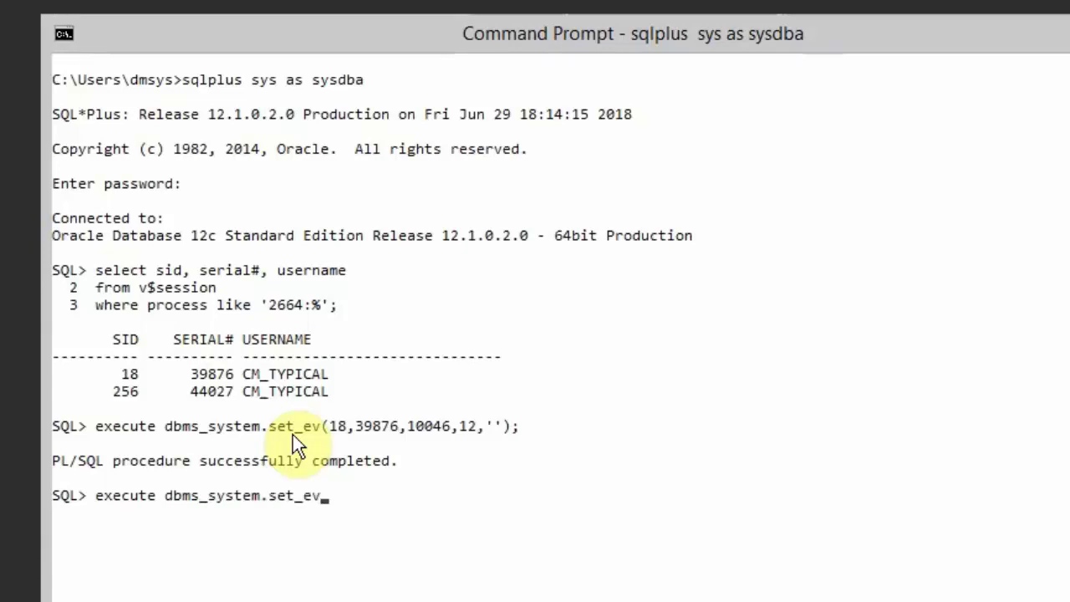
pyautogui.write('(')
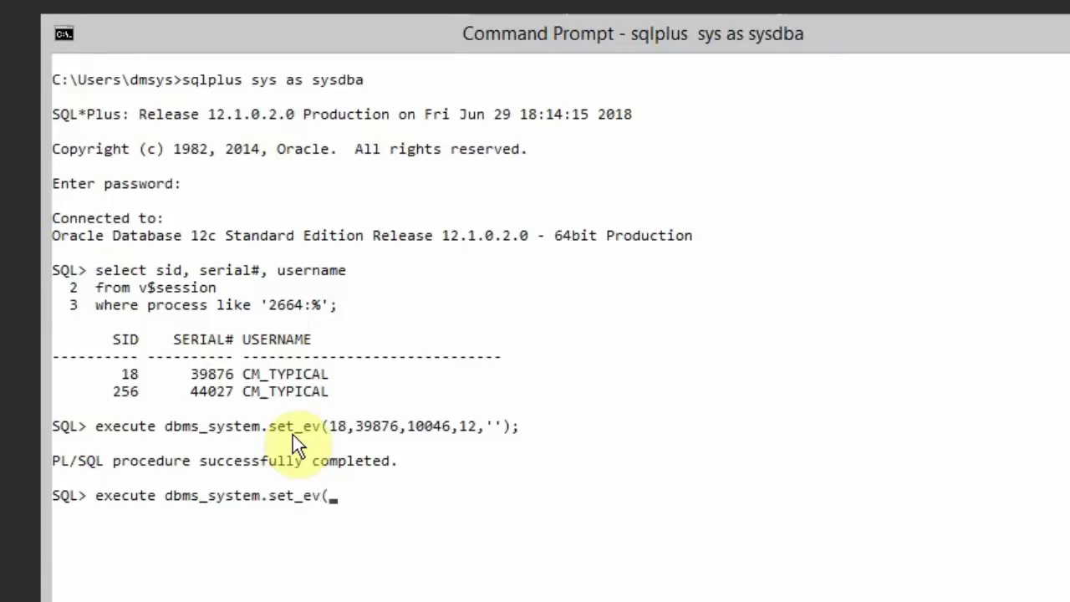
pyautogui.write('256,44027')
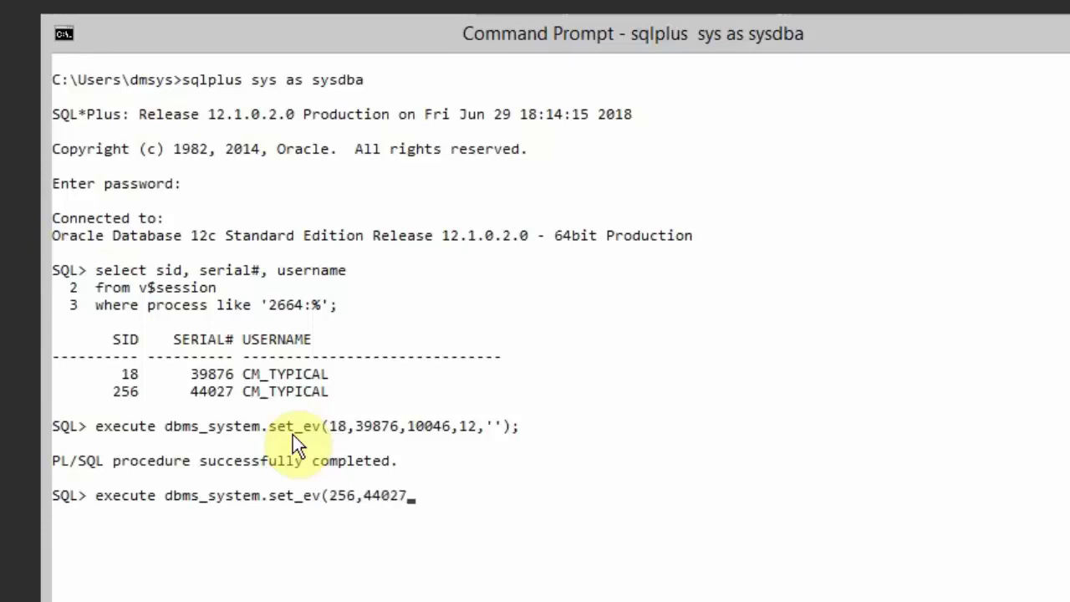
pyautogui.write(",10046,12,'')")
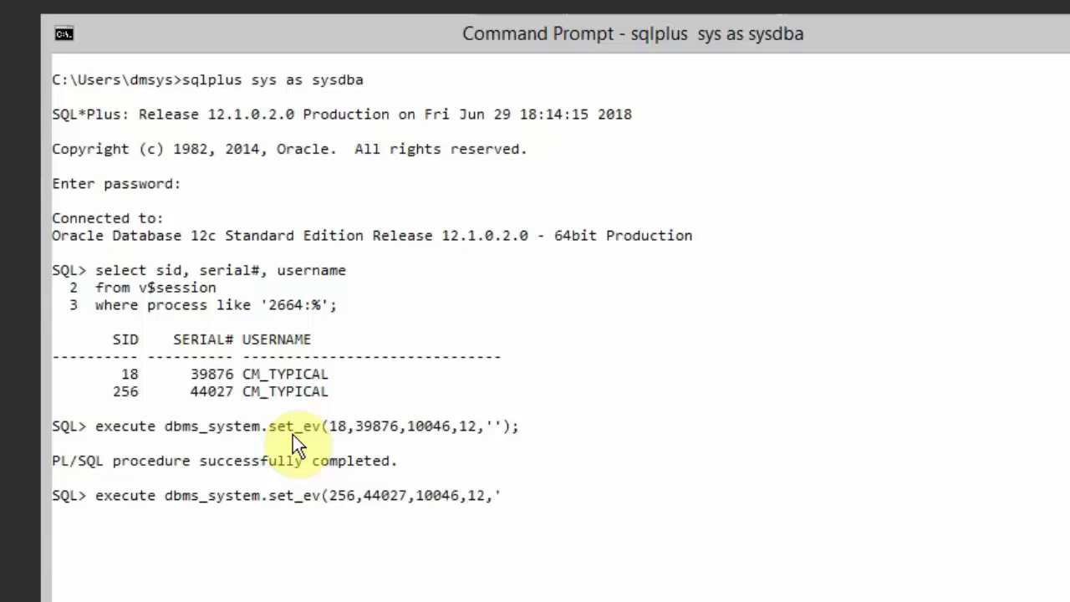
pyautogui.write(';')
pyautogui.press('Return')
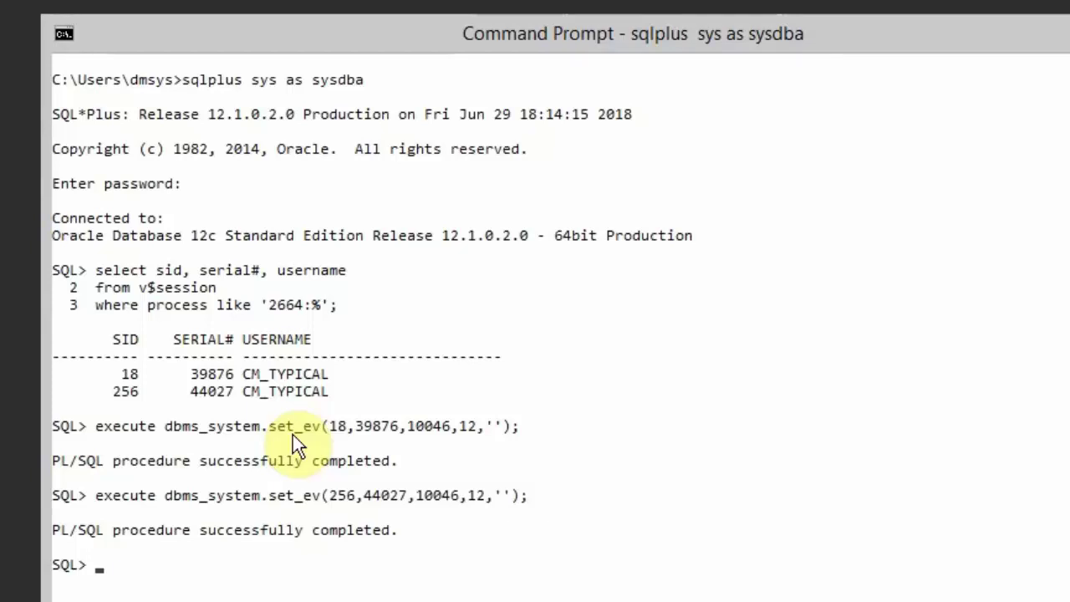
pyautogui.write('exit')
pyautogui.press('Return')
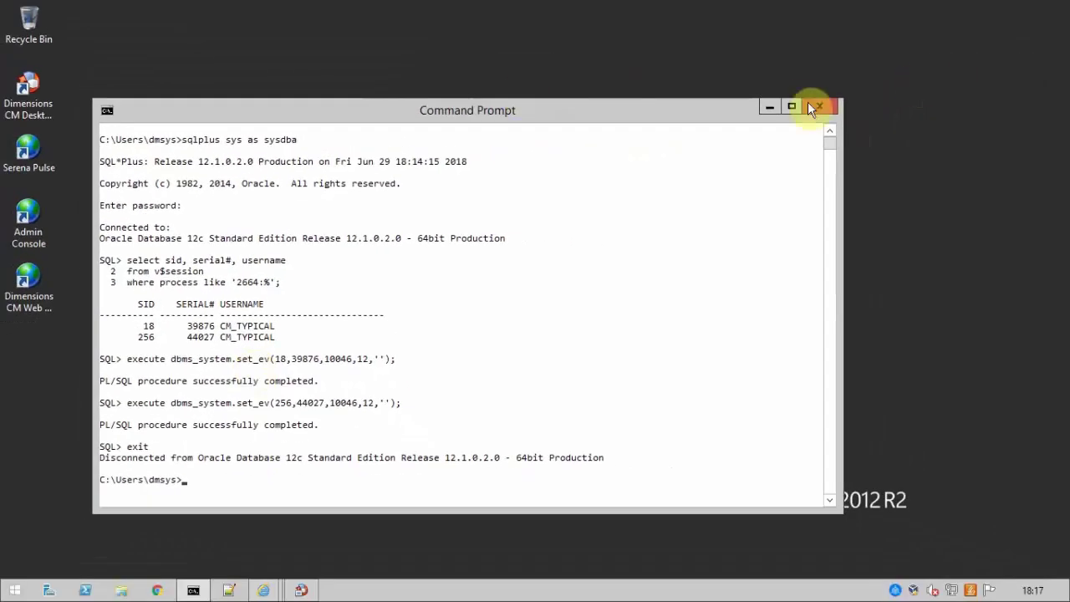
# Switch to the Dimensions CM desktop client and start a new baseline from design part QLARIUS:QLARIUS.A;1.
pyautogui.click(769, 106)
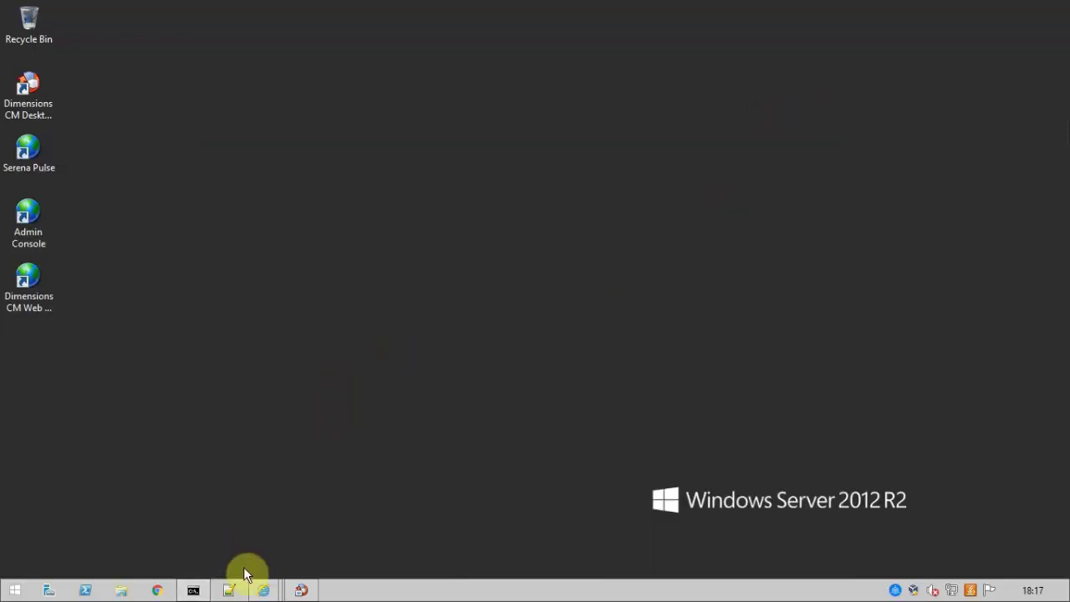
pyautogui.click(301, 590)
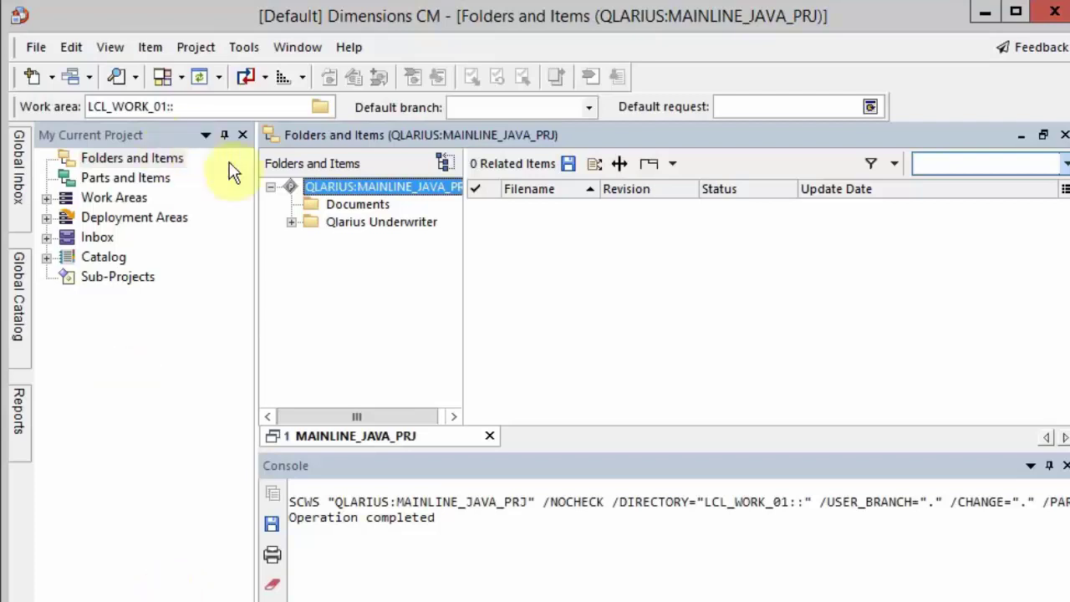
pyautogui.click(37, 47)
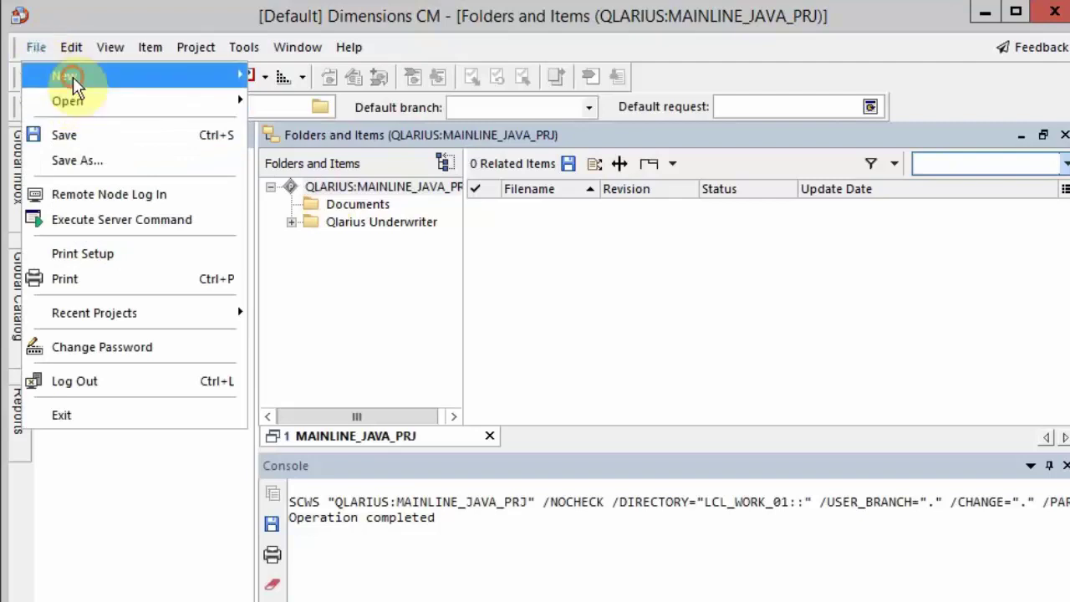
pyautogui.moveTo(73, 77)
pyautogui.click(328, 230)
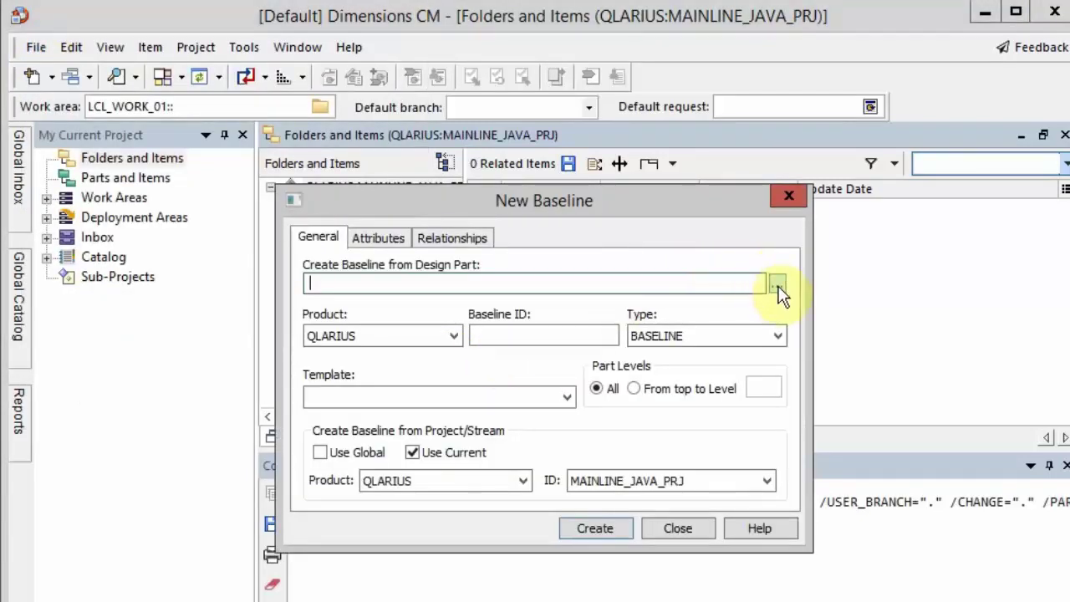
pyautogui.click(776, 285)
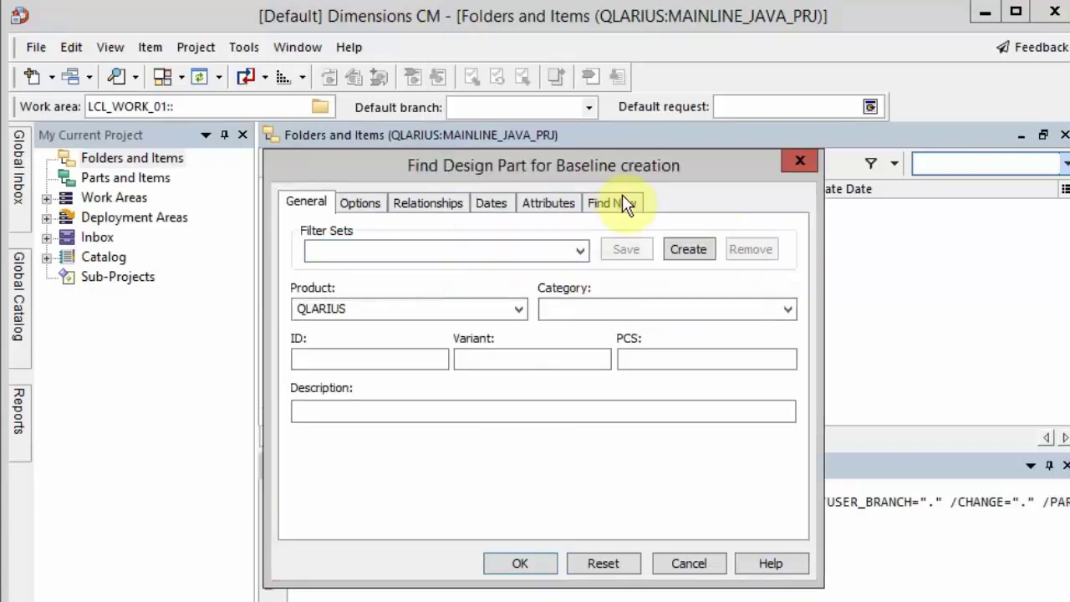
pyautogui.click(626, 205)
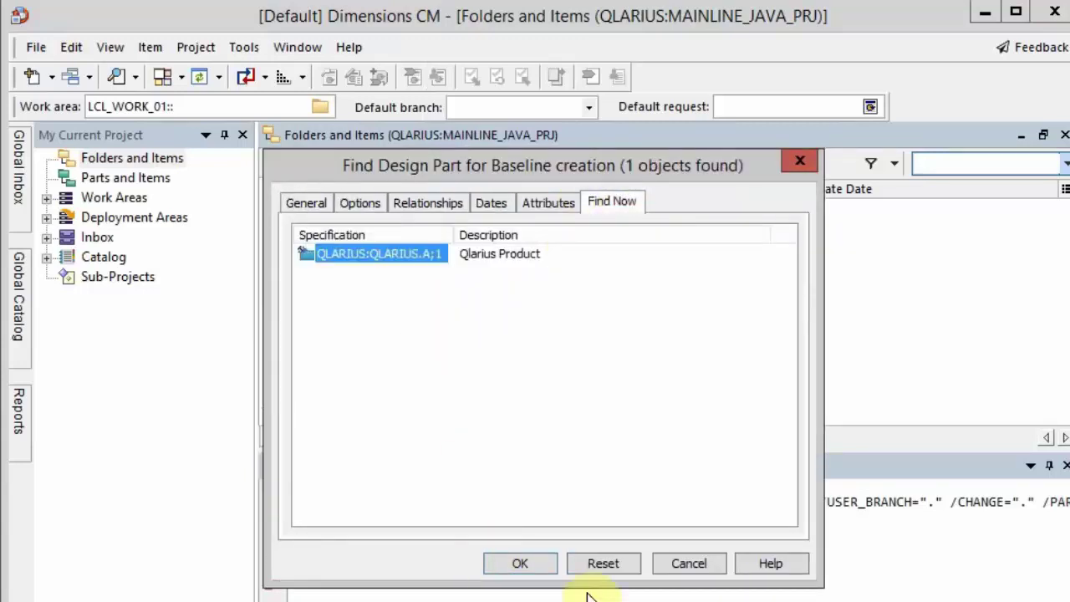
pyautogui.click(517, 563)
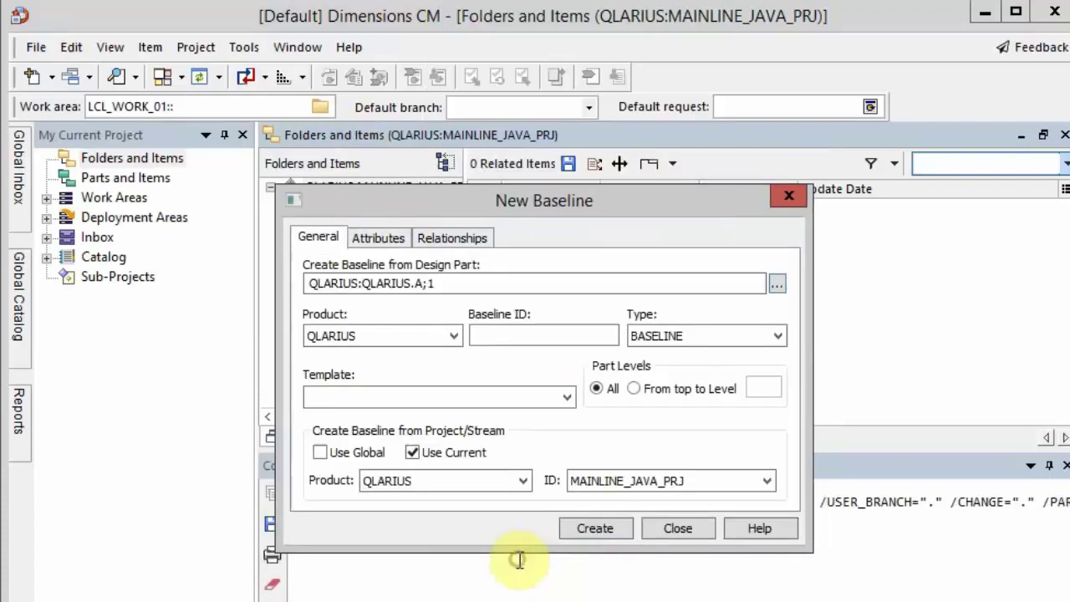
# Create the baseline with ID ALL_LATEST_TRACE and template ALL_ITEMS_LATEST, and minimize the desktop client.
pyautogui.click(592, 333)
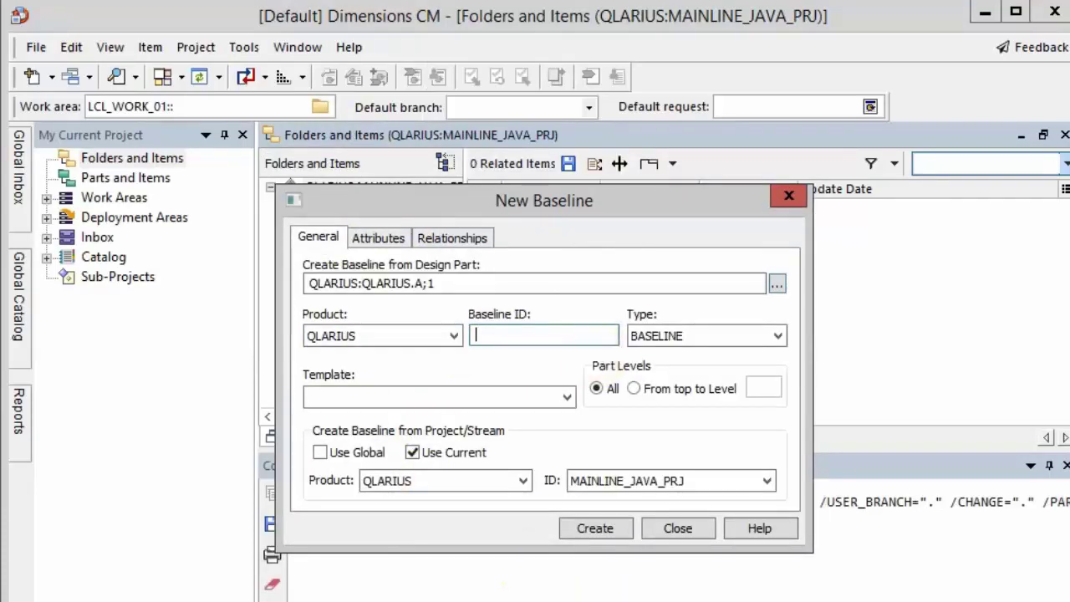
pyautogui.write('ALL_LATEST_TRACE')
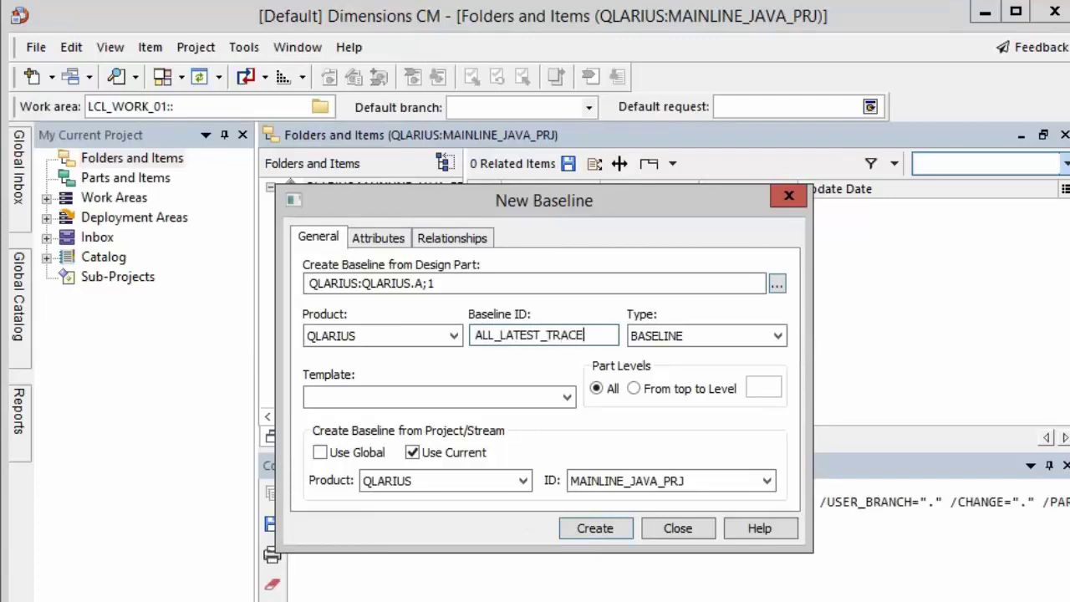
pyautogui.click(563, 396)
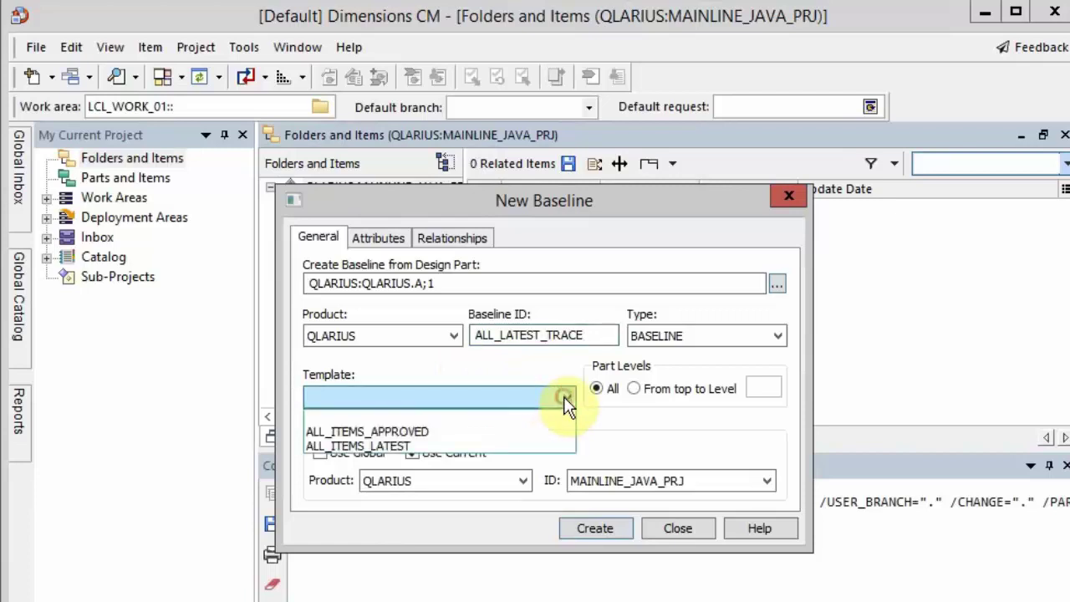
pyautogui.click(381, 445)
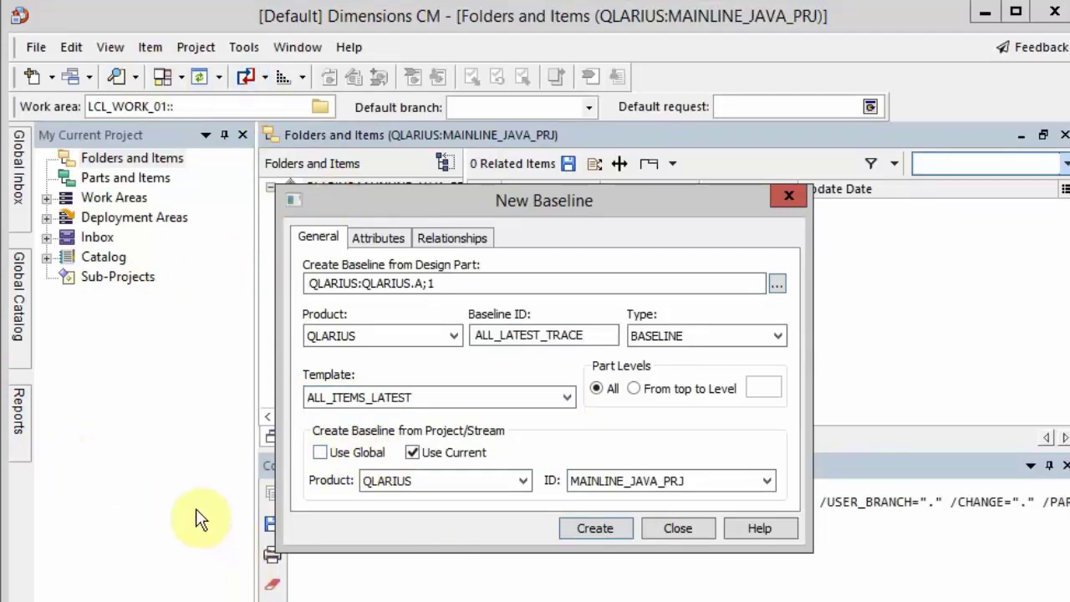
pyautogui.click(603, 531)
pyautogui.click(595, 528)
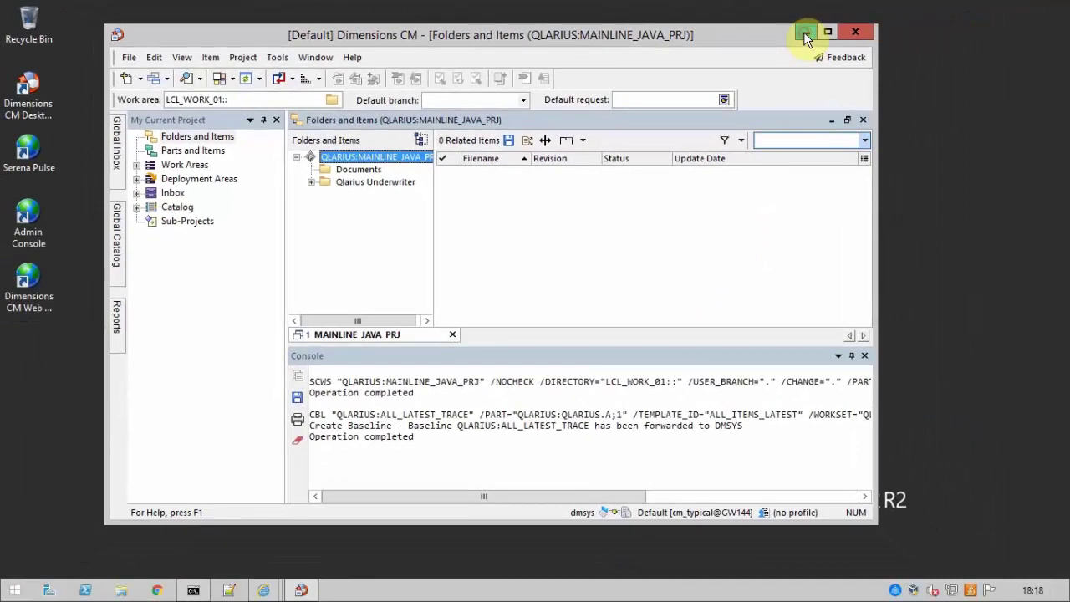
pyautogui.click(985, 11)
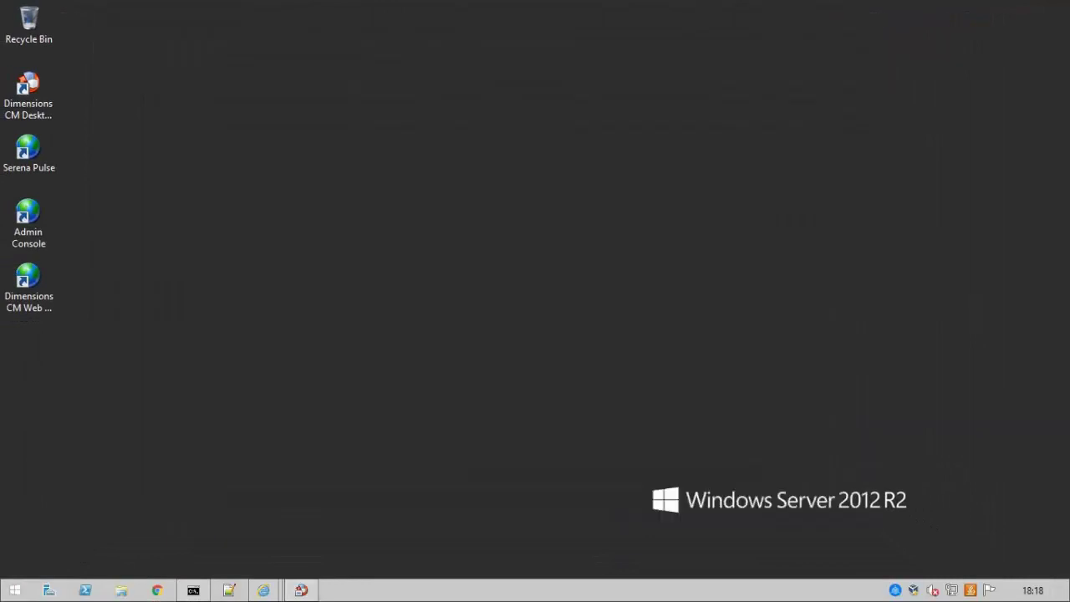
# Return to the Command Prompt and reconnect with sqlplus sys as sysdba, entering the account password.
pyautogui.click(192, 592)
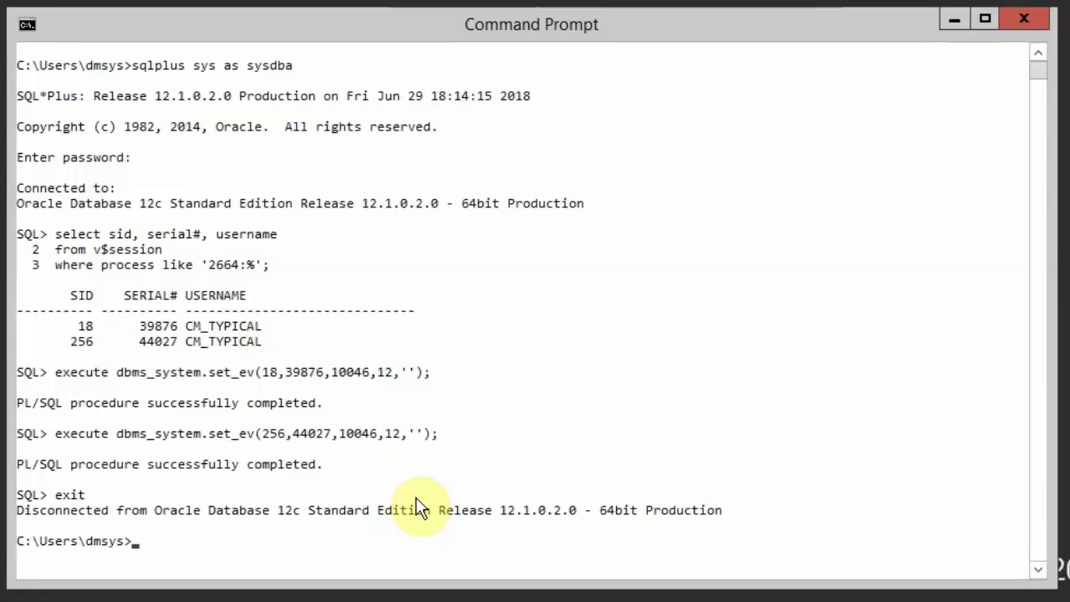
pyautogui.write('sqlplus sys as')
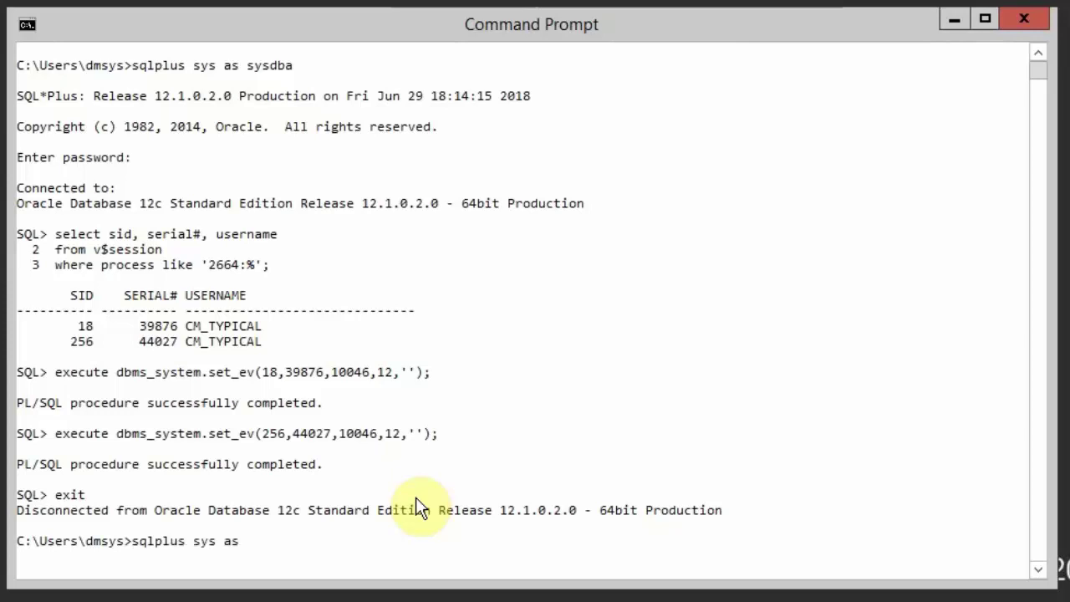
pyautogui.write(' sysdba')
pyautogui.press('Return')
pyautogui.press('Return')
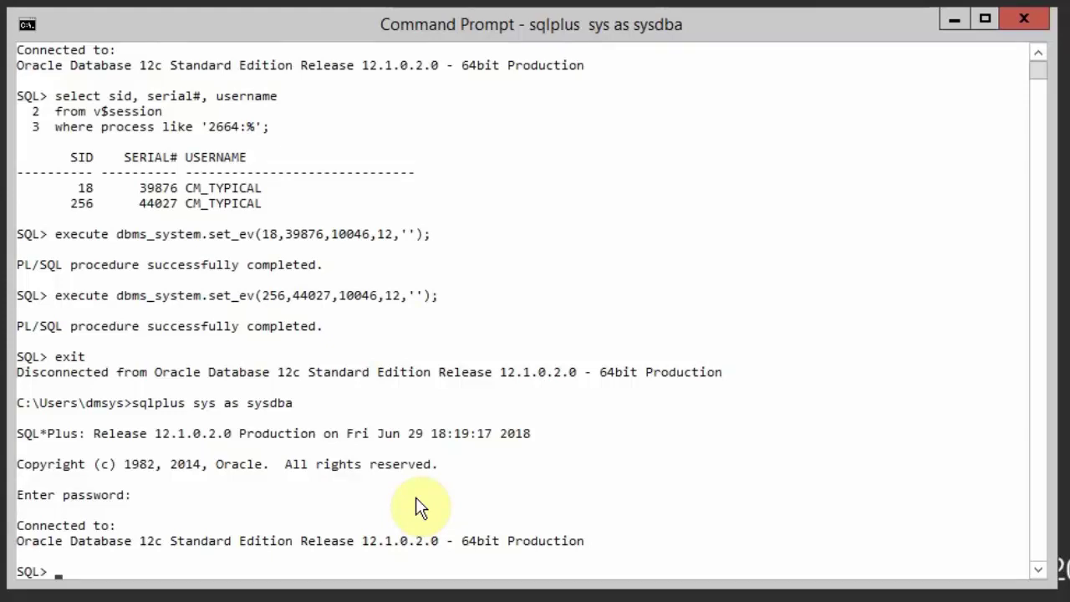
# Set event 10046 to level 1 for session 256 with execute dbms_system.set_ev(256,44027,10046,1,'');.
pyautogui.moveTo(56, 295); pyautogui.dragTo(391, 306)
pyautogui.press('cmd+c')
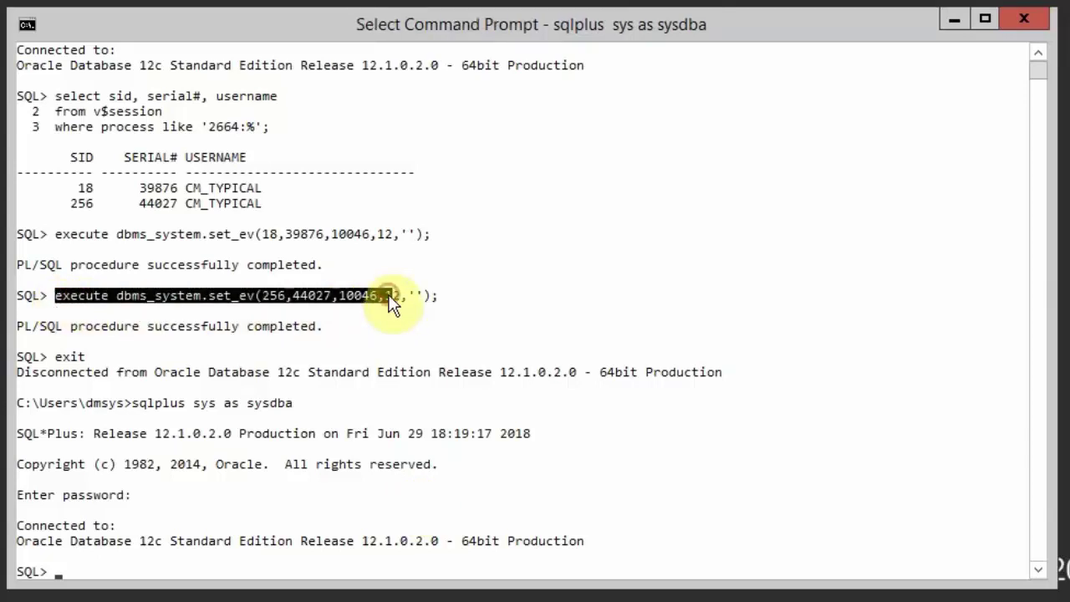
pyautogui.rightClick(392, 305)
pyautogui.rightClick(391, 305)
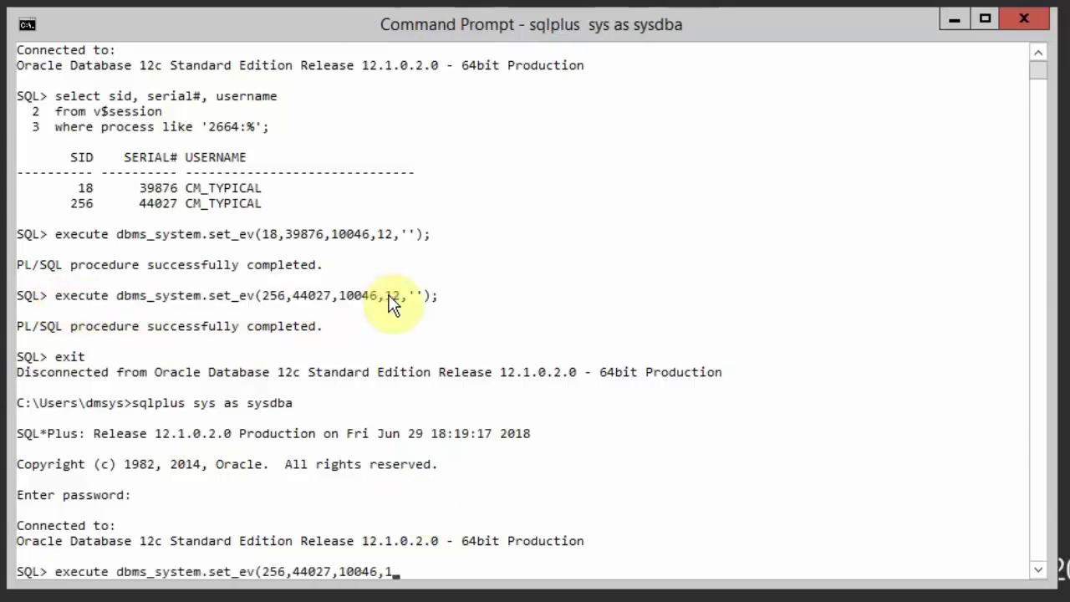
pyautogui.write(",'');")
pyautogui.press('Return')
# Set event 10046 to level 1 for session 18 with execute dbms_system.set_ev(18,39876,10046,1,''); and exit SQL*Plus.
pyautogui.moveTo(56, 173); pyautogui.dragTo(389, 182)
pyautogui.press('cmd+c')
pyautogui.rightClick(381, 172)
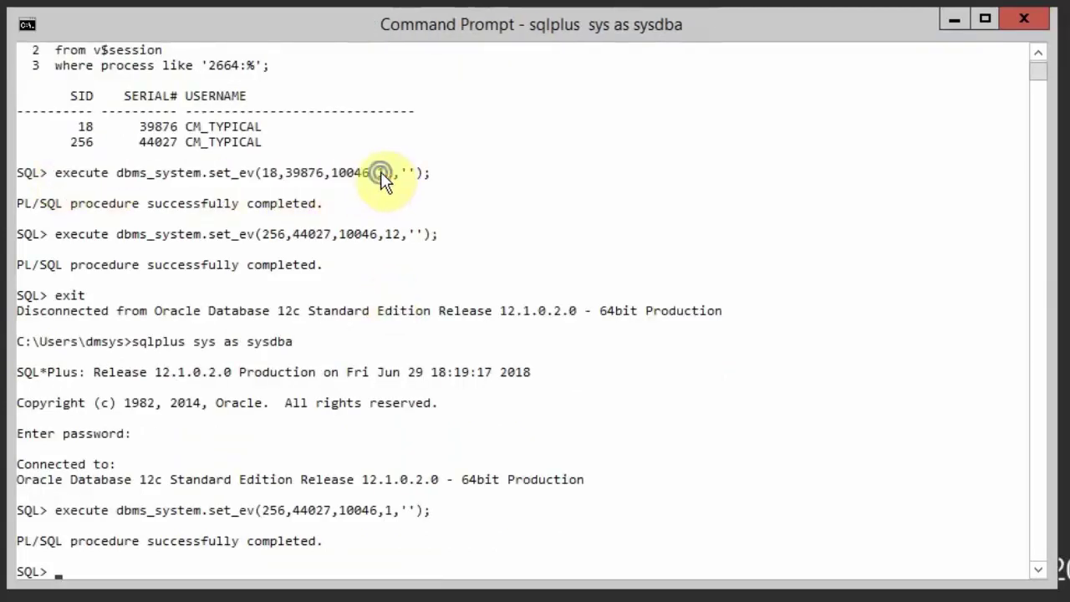
pyautogui.rightClick(381, 172)
pyautogui.write(",''")
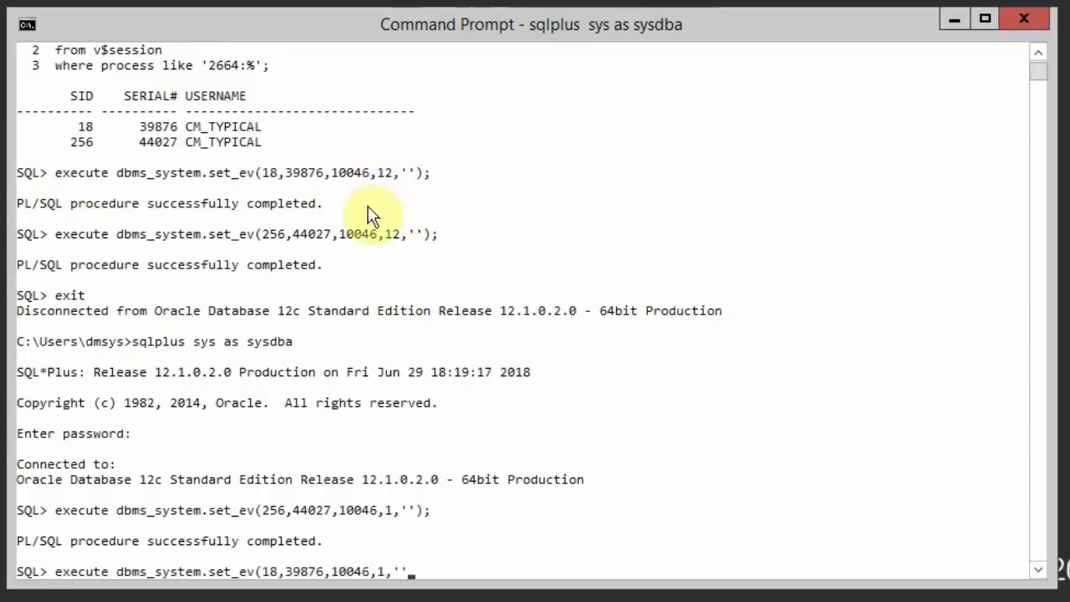
pyautogui.write(');')
pyautogui.press('Return')
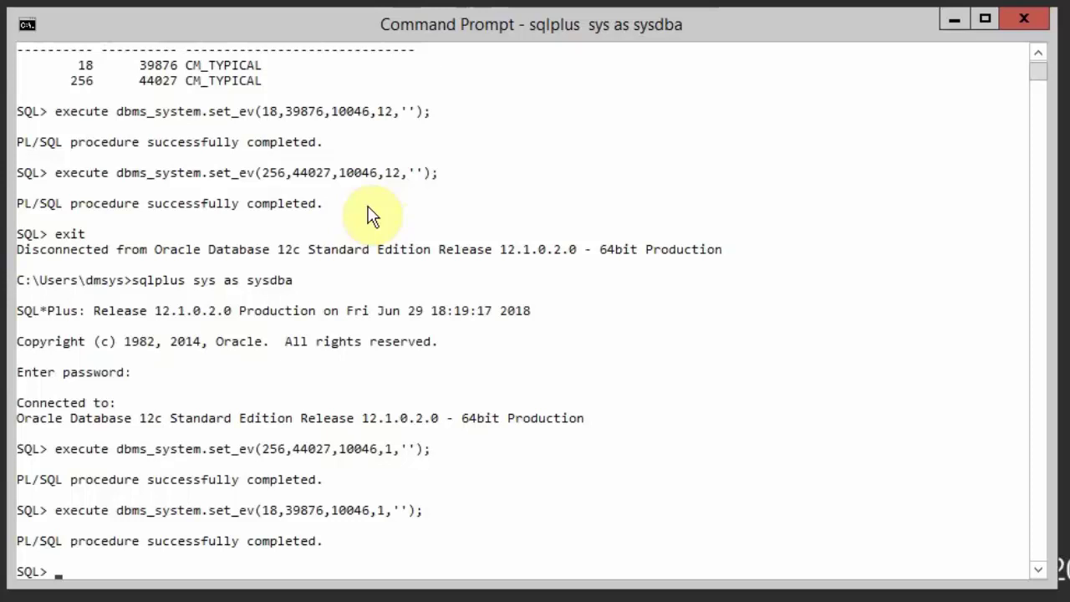
pyautogui.write('exit')
pyautogui.press('Return')
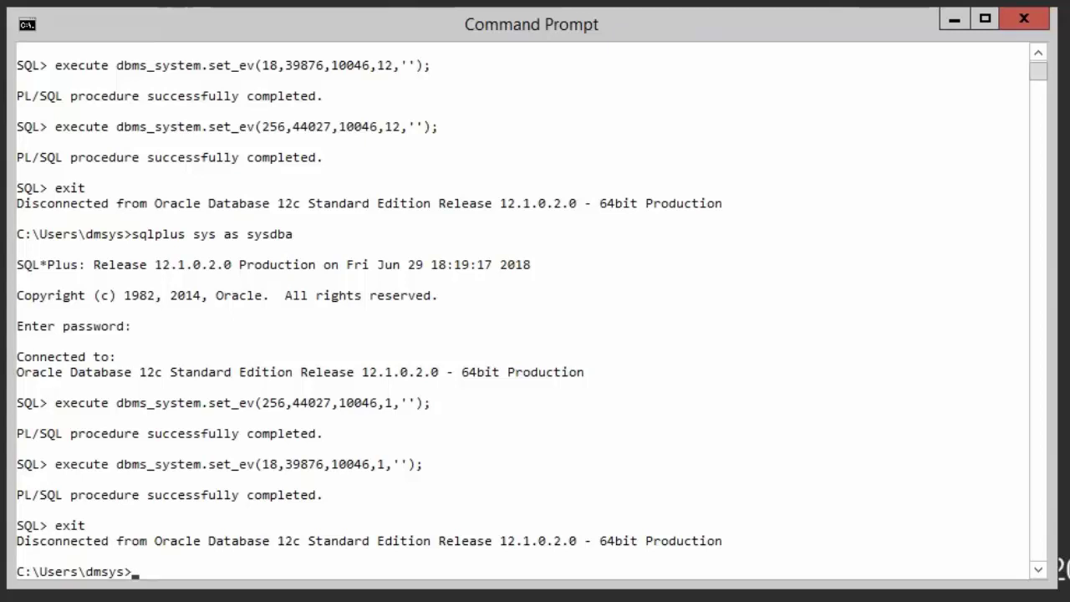
# Switch to the Oracle trace folder in File Explorer and select the file gw144_aqpc_2372.trc.
pyautogui.hotkey('alt', 'Tab')
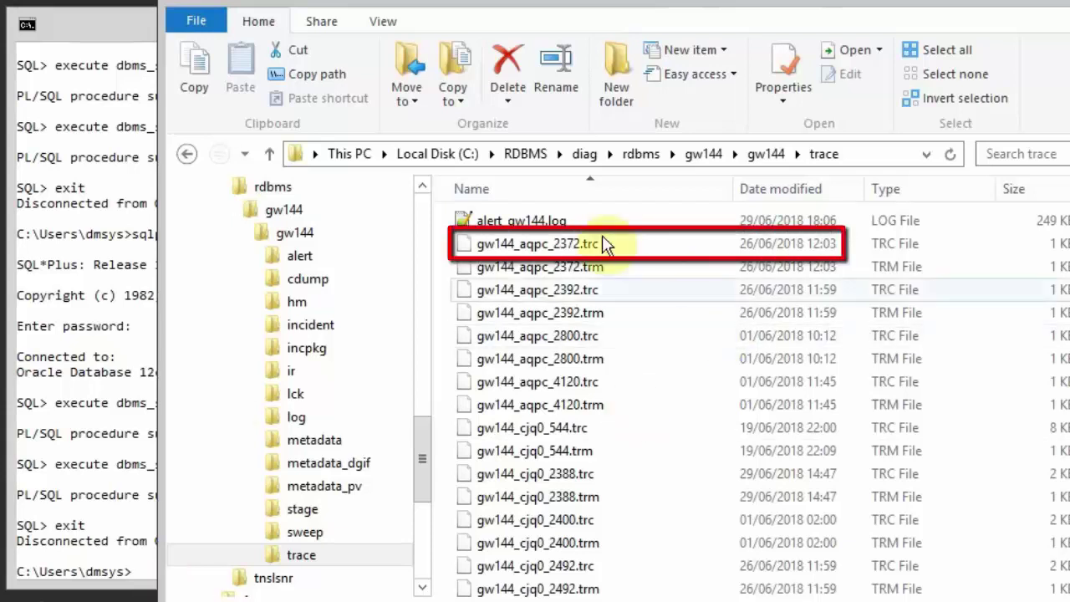
pyautogui.click(520, 248)
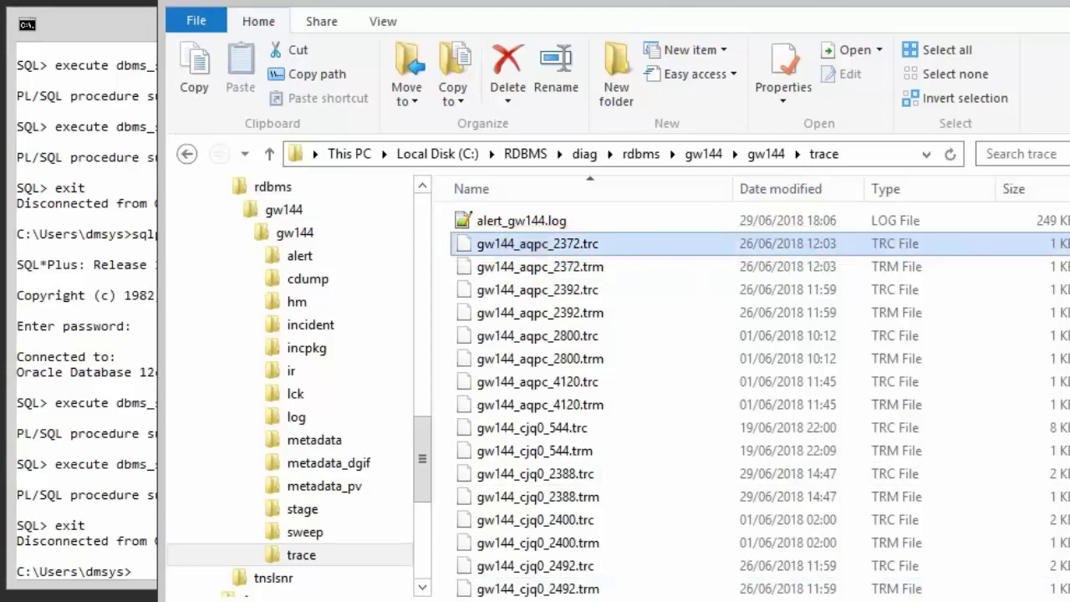